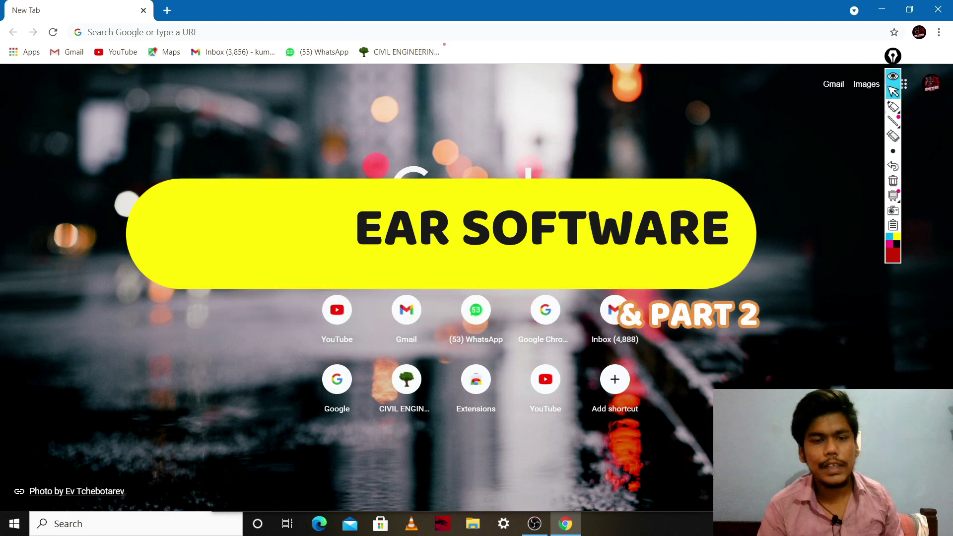
Search Google for 'autocad student', highlight the first result, and open the Autodesk Education page
left_click(476, 263)
left_click(362, 285)
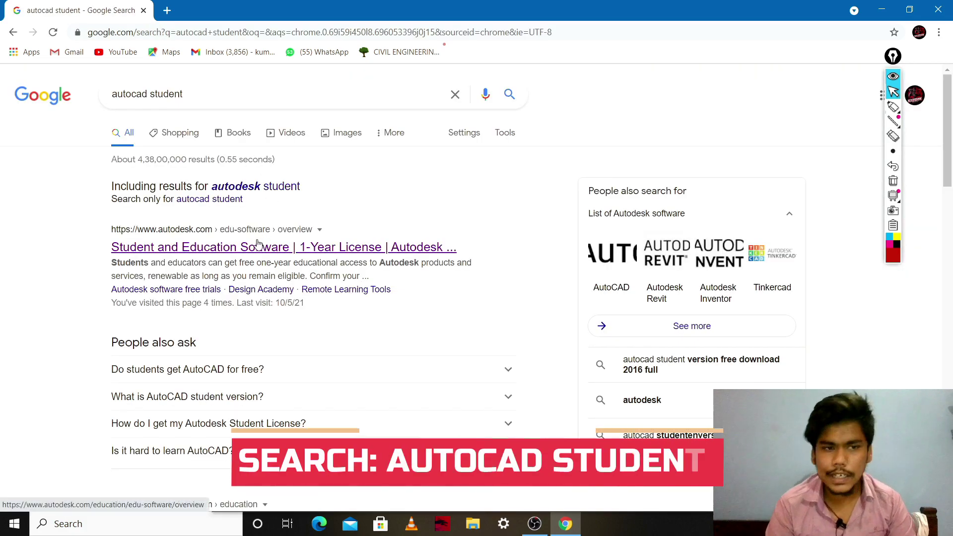
left_click(893, 107)
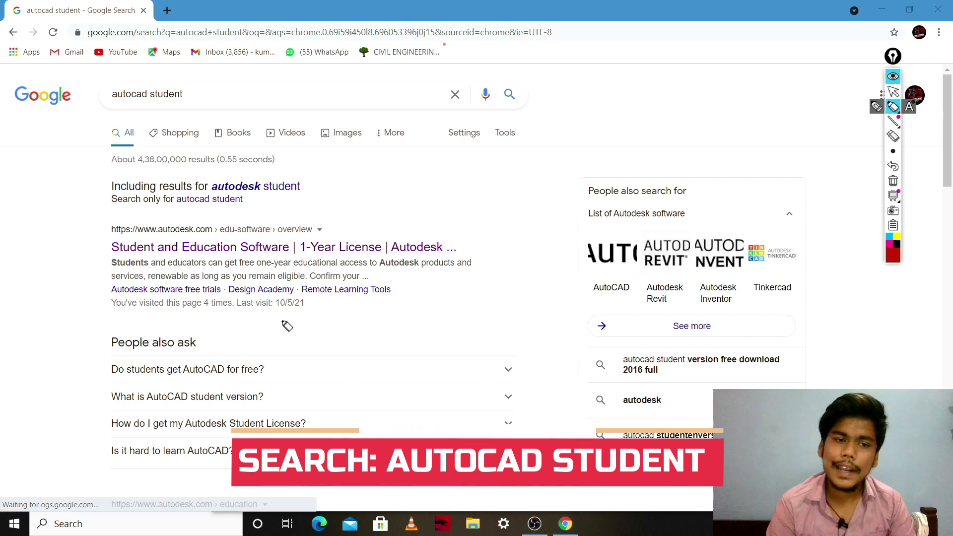
mouse_move(470, 228)
left_mouse_down()
mouse_move(111, 191)
mouse_move(67, 277)
mouse_move(538, 245)
left_mouse_up()
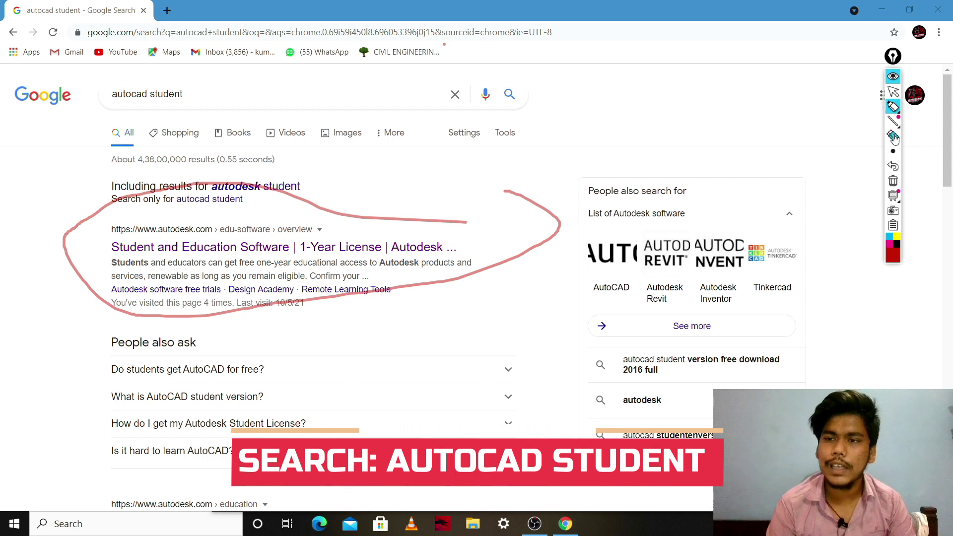
left_click_drag(451, 239, 488, 211)
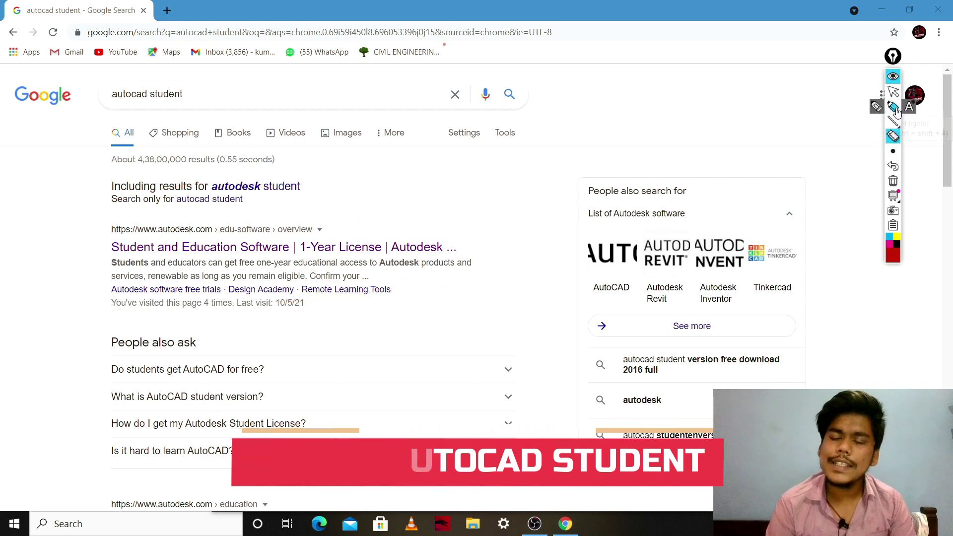
left_click(893, 92)
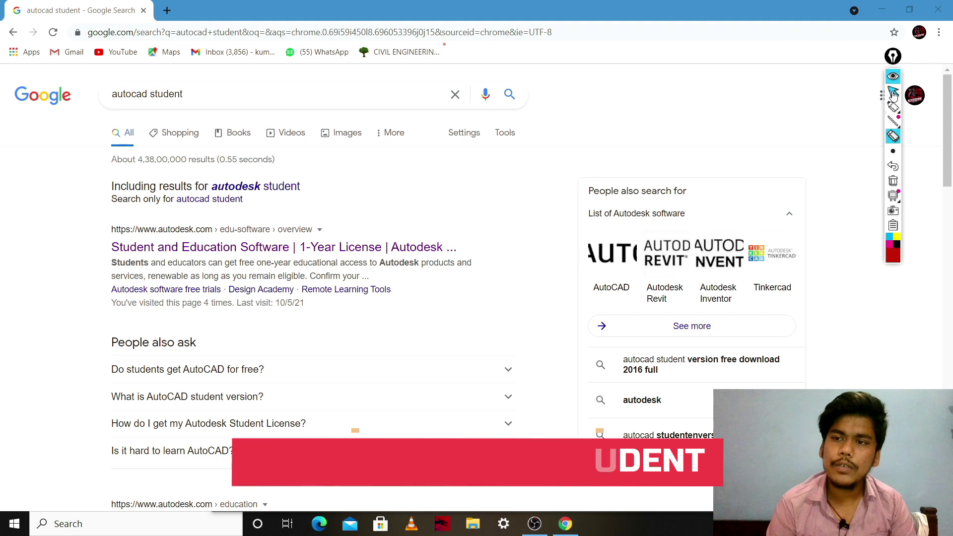
left_click(296, 248)
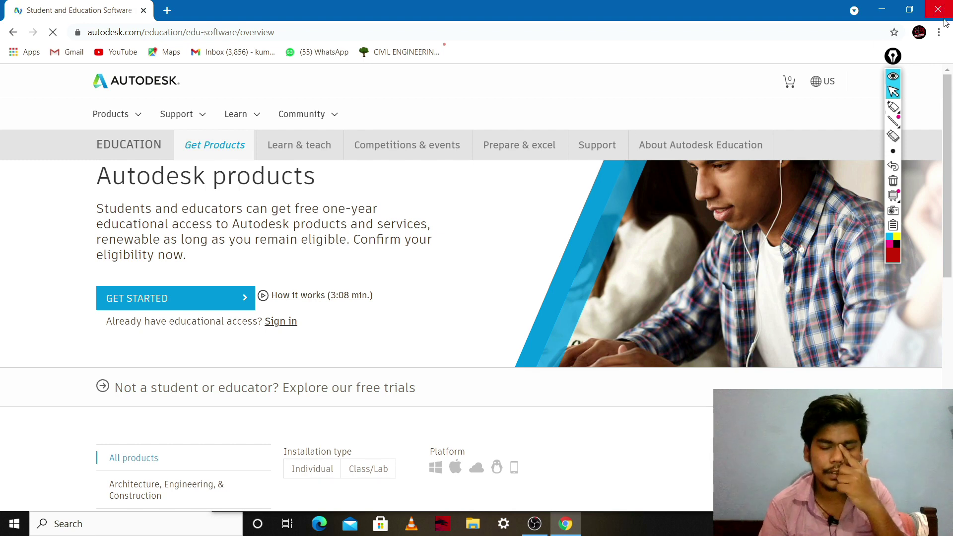
Circle the Sign in link on the Autodesk Education page, then erase the marks
left_click(893, 56)
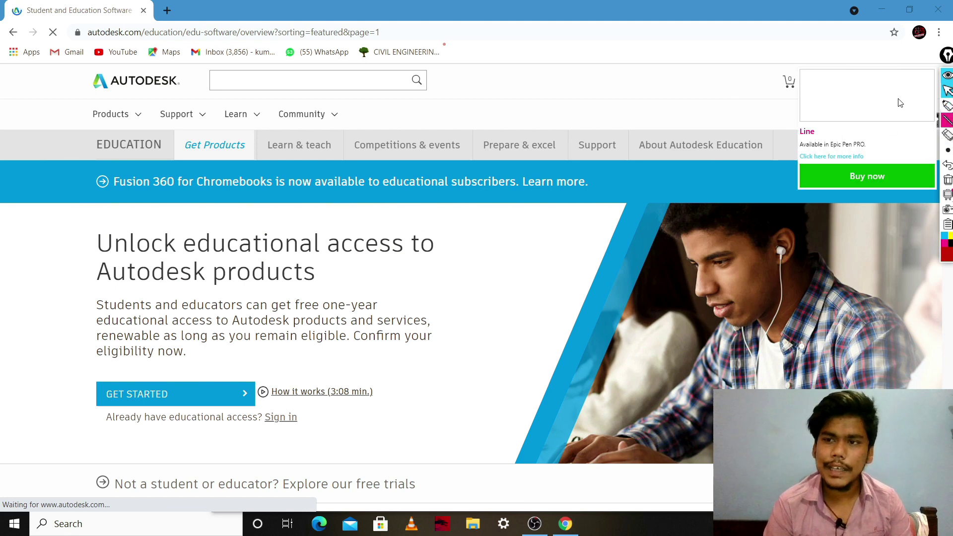
left_click(948, 110)
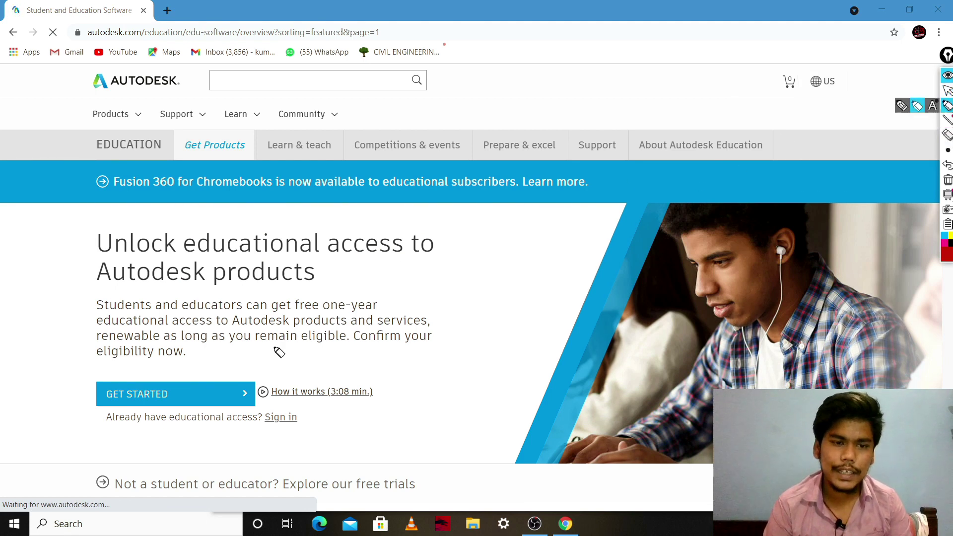
left_click_drag(270, 392, 187, 383)
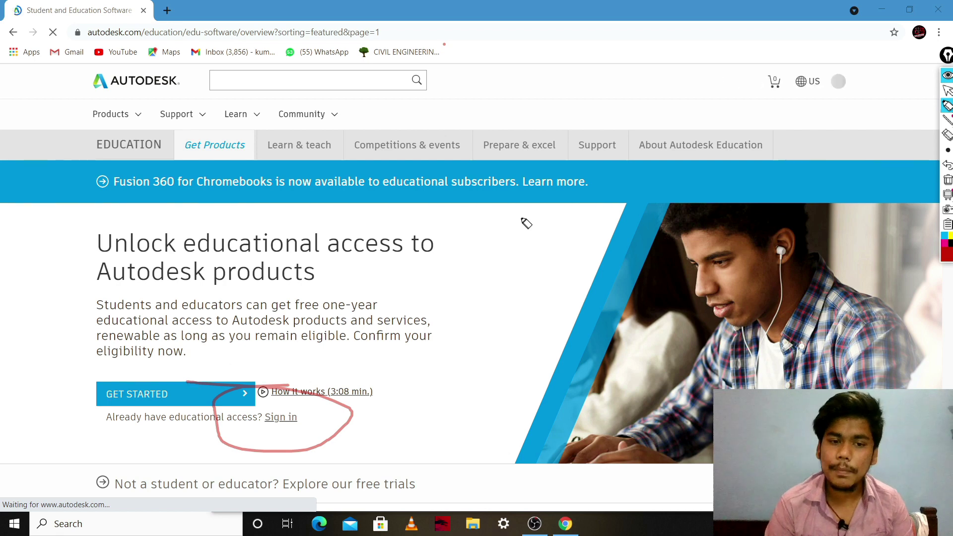
left_click(946, 106)
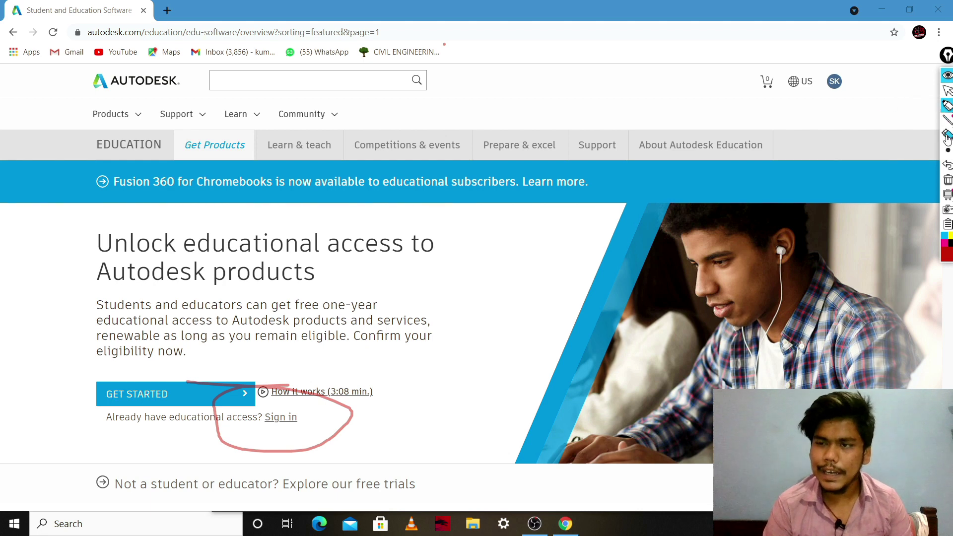
left_click_drag(351, 414, 385, 417)
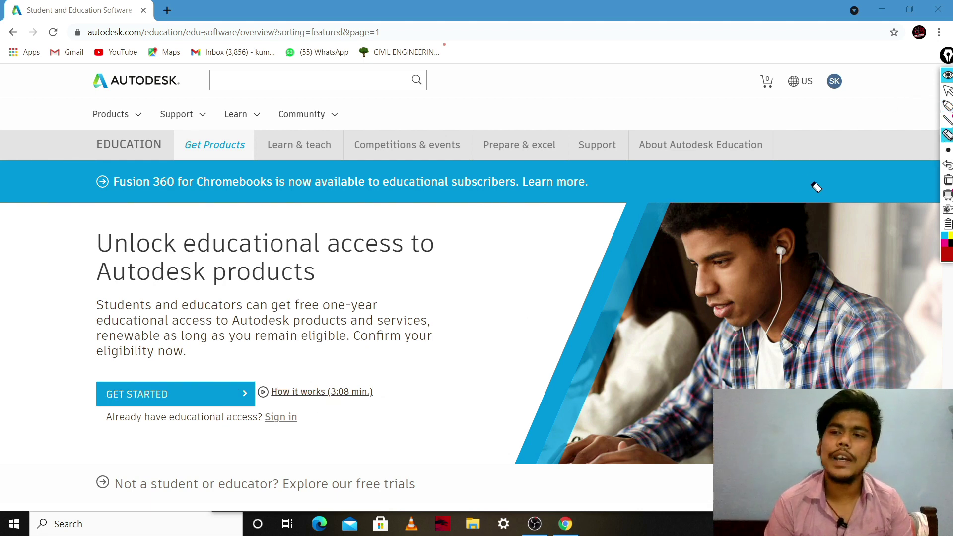
Circle the signed-in account badge, move the annotation tools aside, and scroll down
left_click(897, 88)
left_click(946, 105)
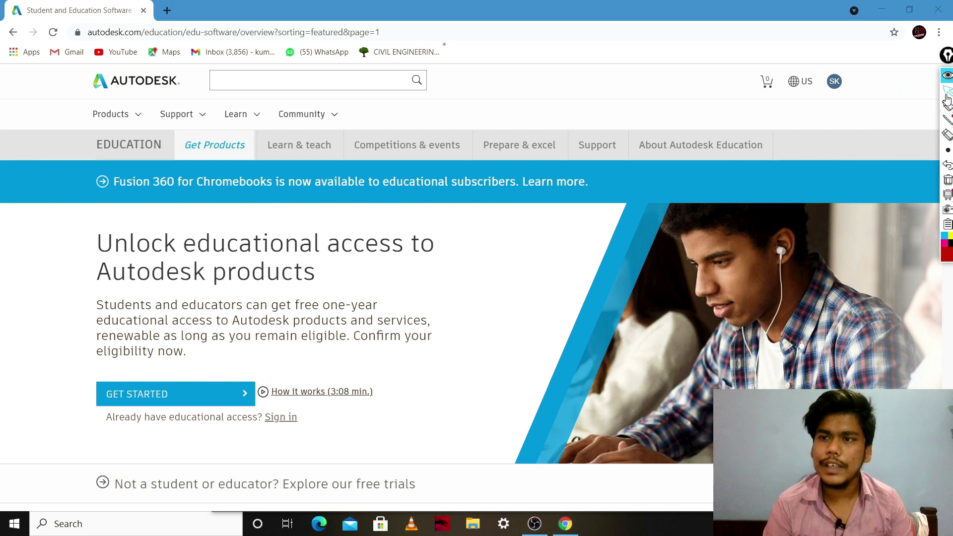
left_click_drag(854, 66, 817, 67)
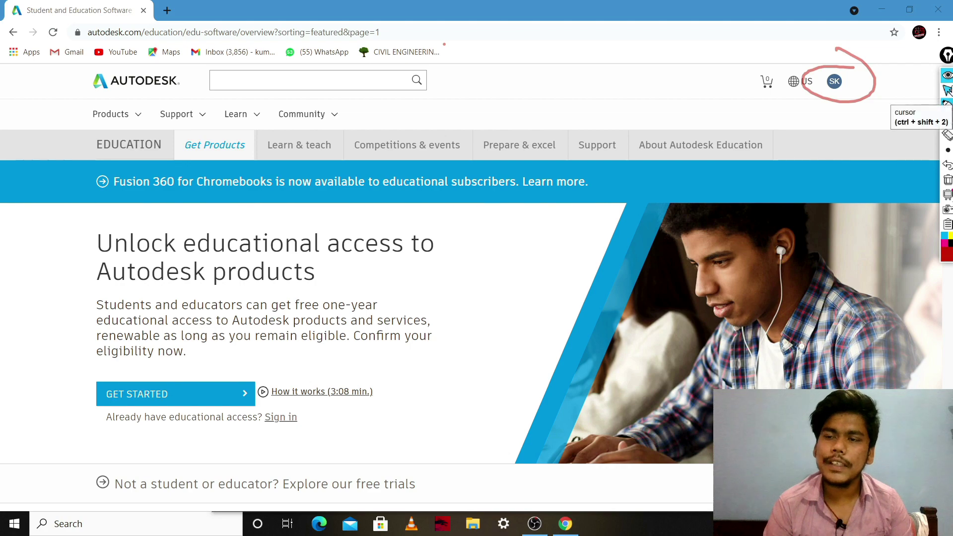
left_click(947, 90)
left_click_drag(946, 55, 898, 38)
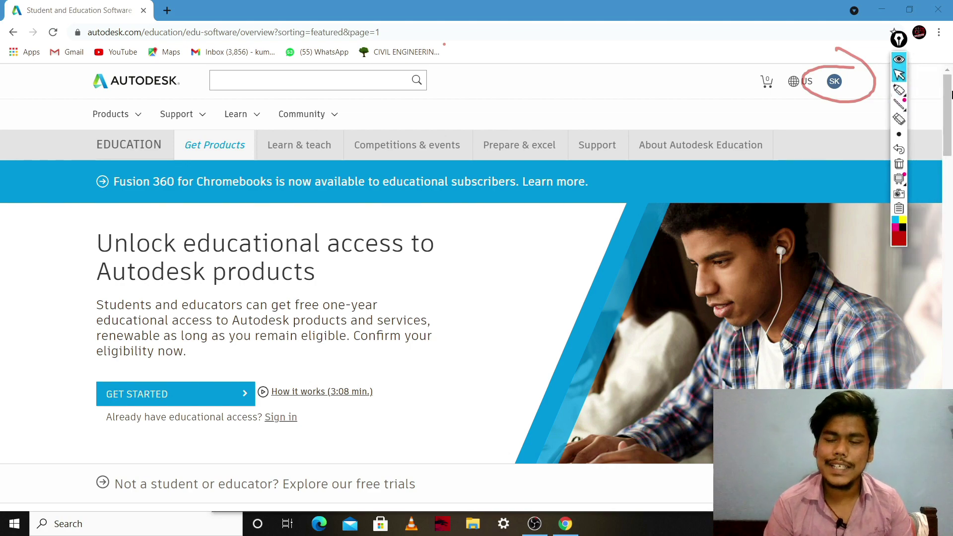
left_click_drag(948, 105, 950, 203)
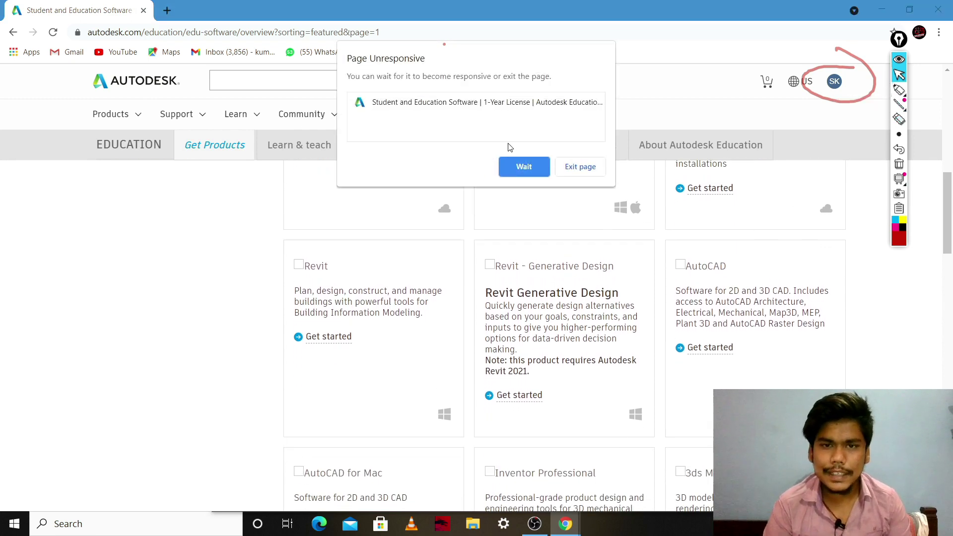
Dismiss the Page Unresponsive warning with Wait, reload the Get Products page, and return to its top
left_click(523, 170)
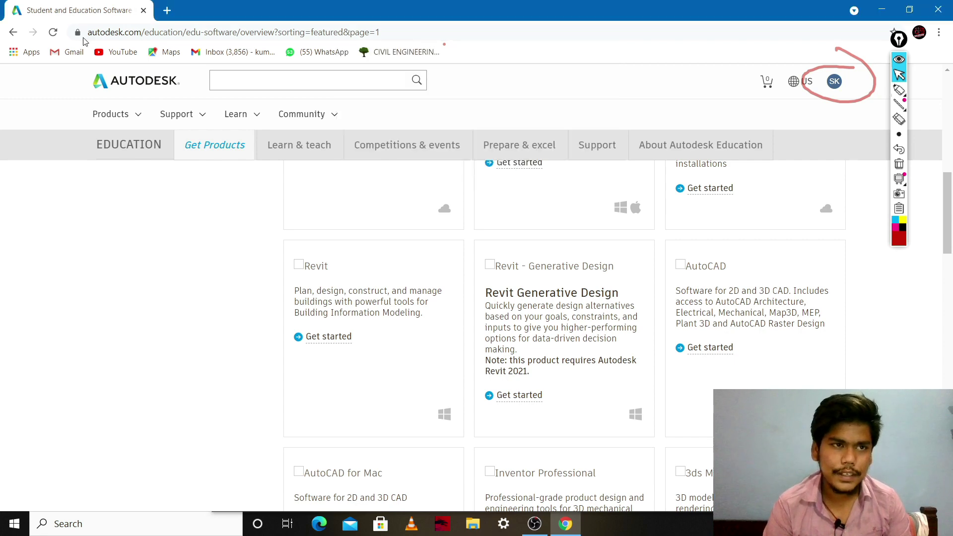
left_click(56, 41)
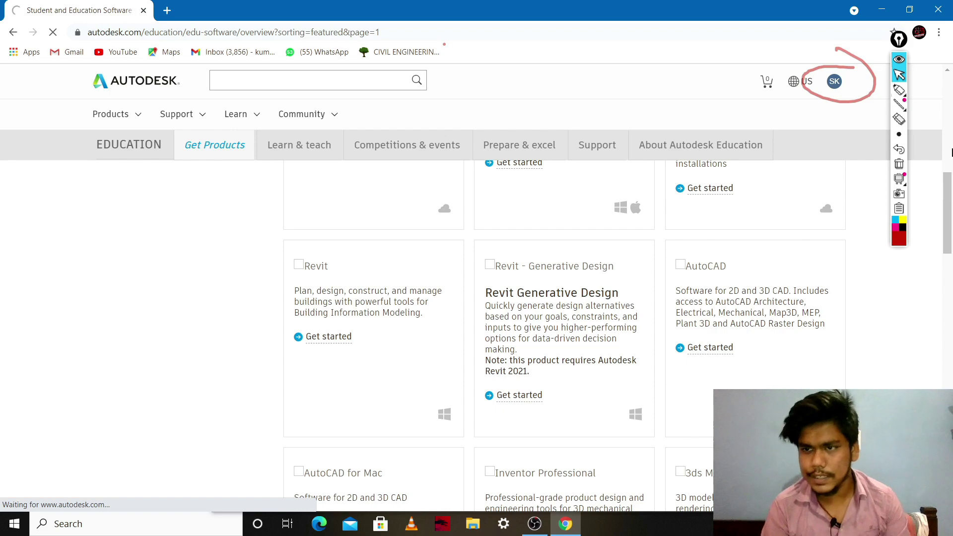
mouse_move(951, 196)
left_mouse_down()
mouse_move(951, 91)
mouse_move(951, 236)
mouse_move(951, 225)
left_mouse_up()
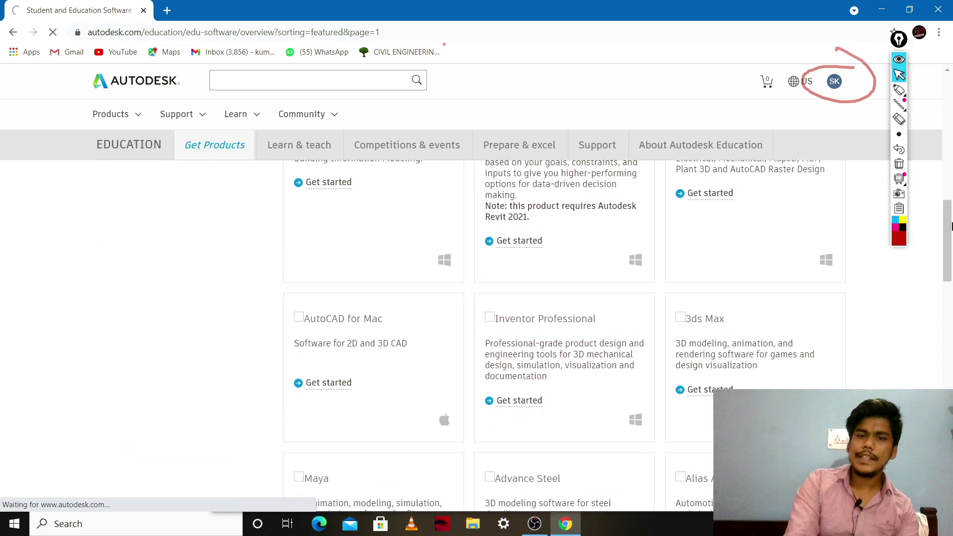
scroll(753, 291, "down", 1)
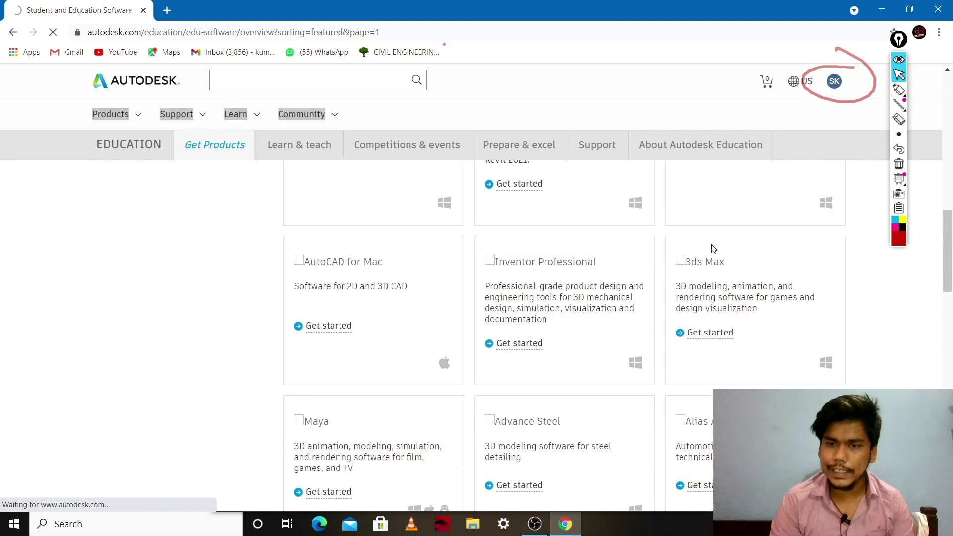
left_click_drag(712, 273, 712, 273)
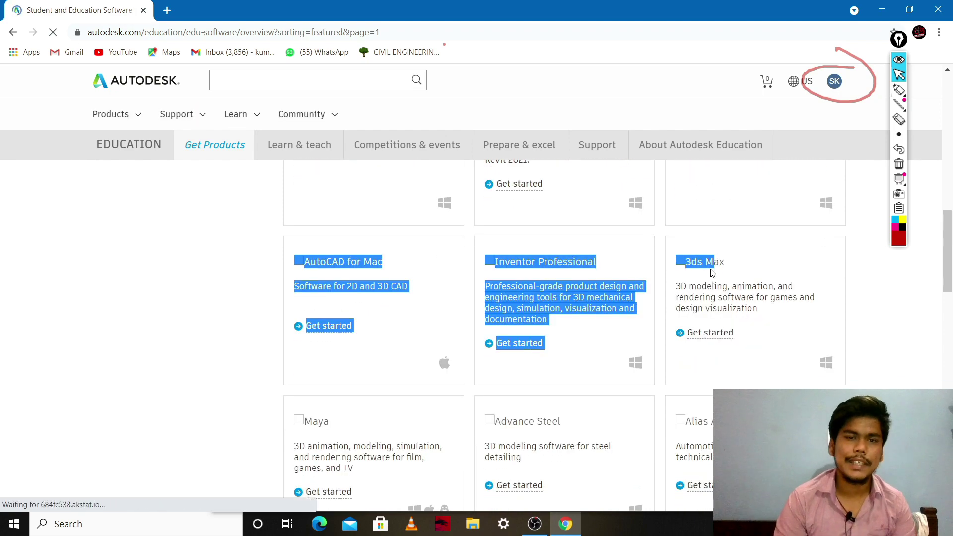
left_click(951, 165)
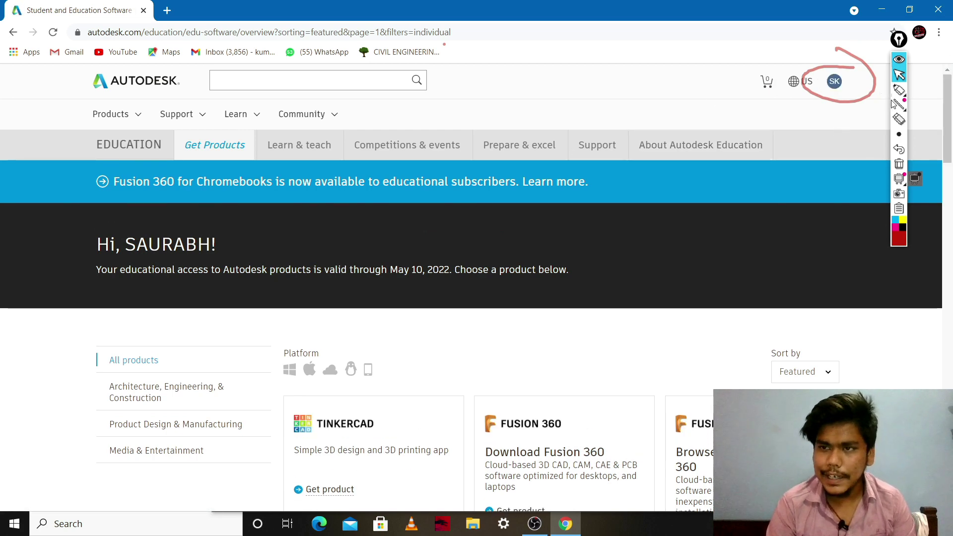
Mark the personal greeting banner with freehand strokes, then erase them
left_click(899, 90)
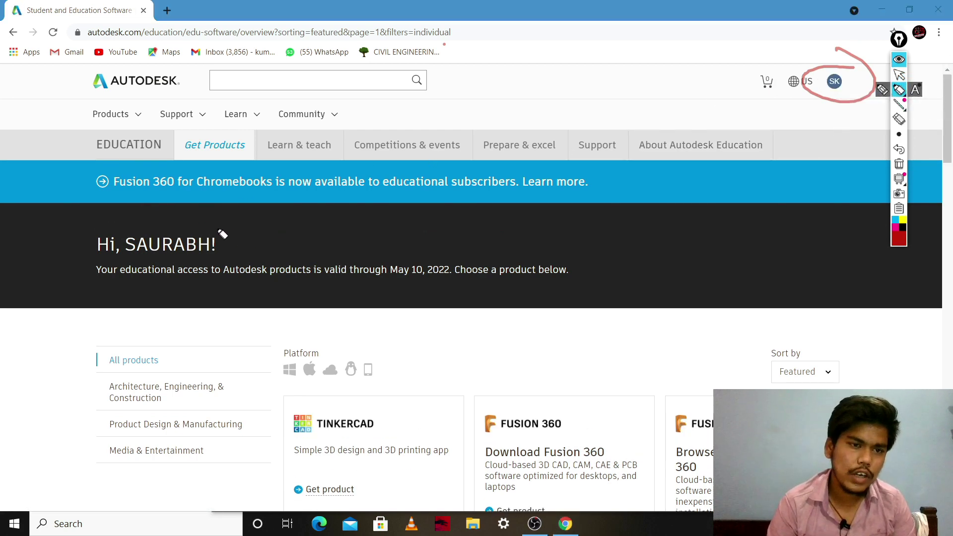
left_click_drag(222, 233, 212, 279)
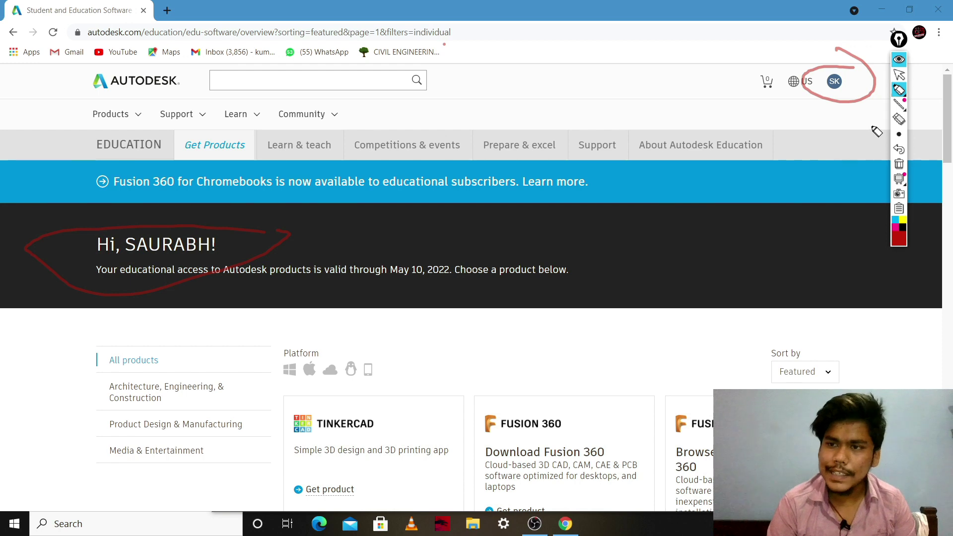
left_click_drag(196, 219, 302, 216)
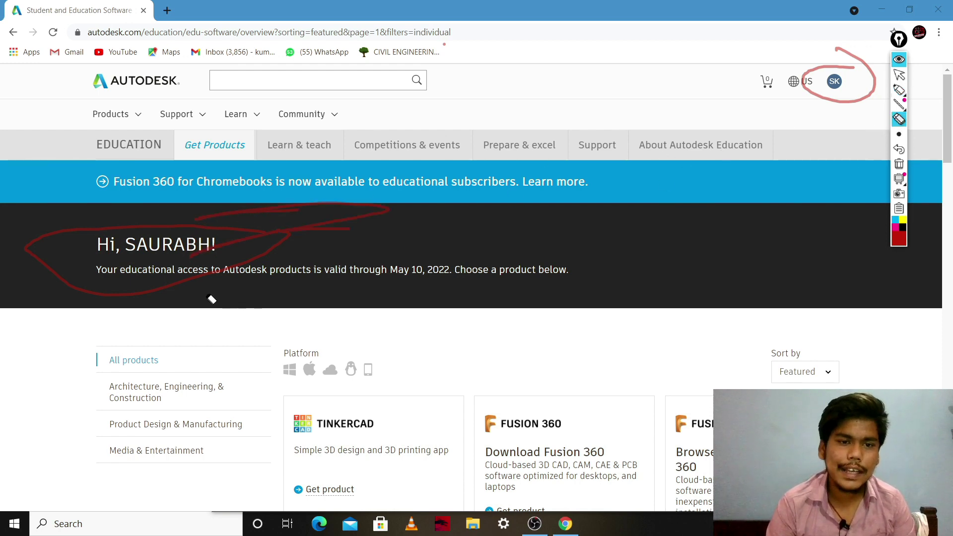
left_click_drag(212, 299, 272, 254)
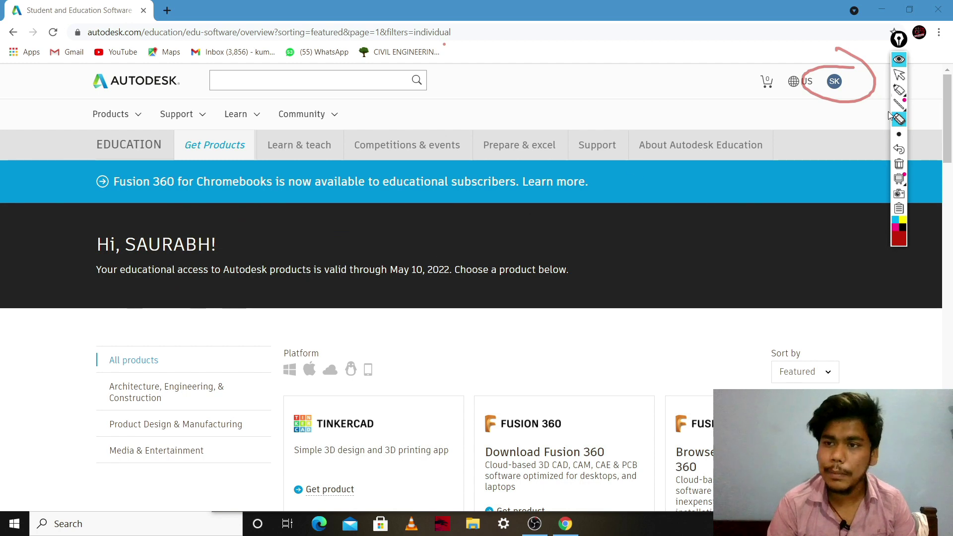
mouse_move(898, 89)
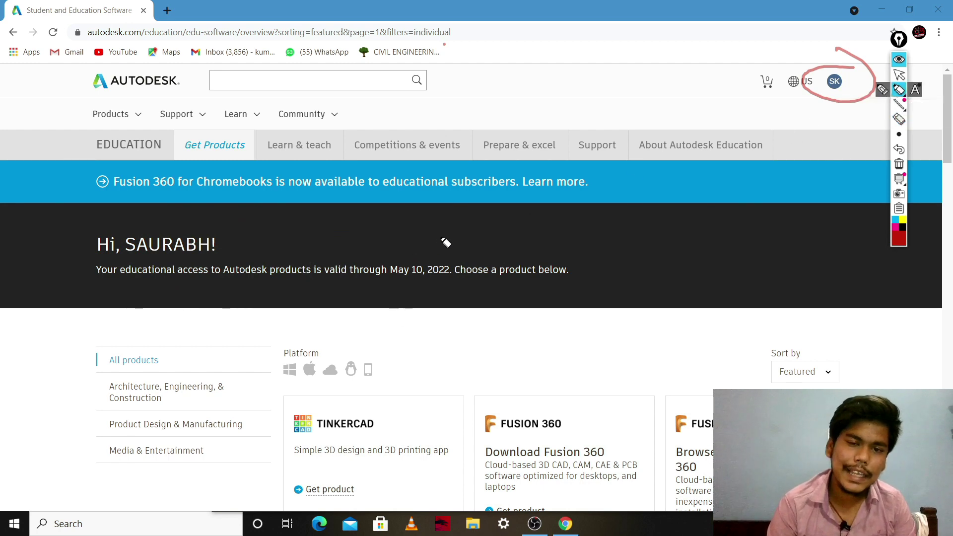
Underline the May 10, 2022 access expiry date, erase it, and scroll to the product cards
left_click_drag(435, 237, 367, 259)
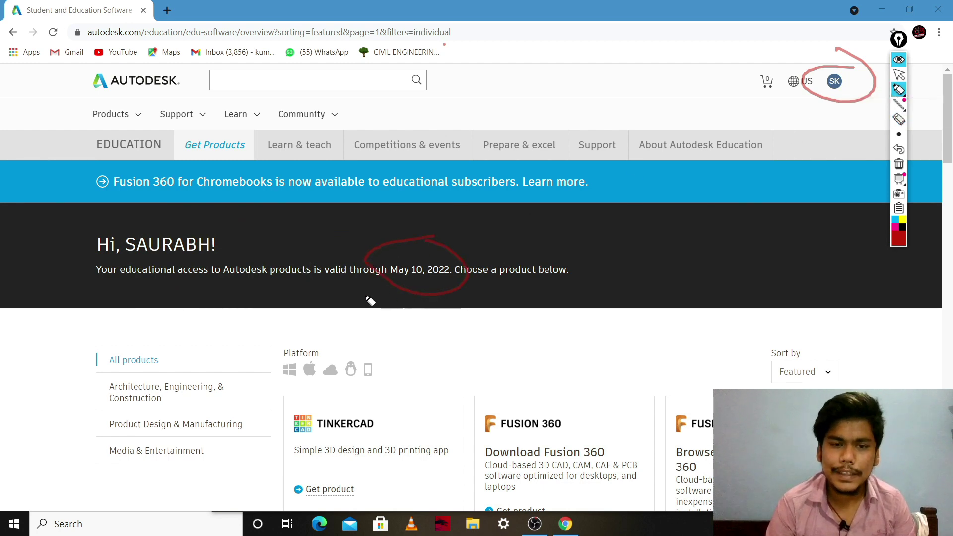
left_click_drag(361, 291, 464, 294)
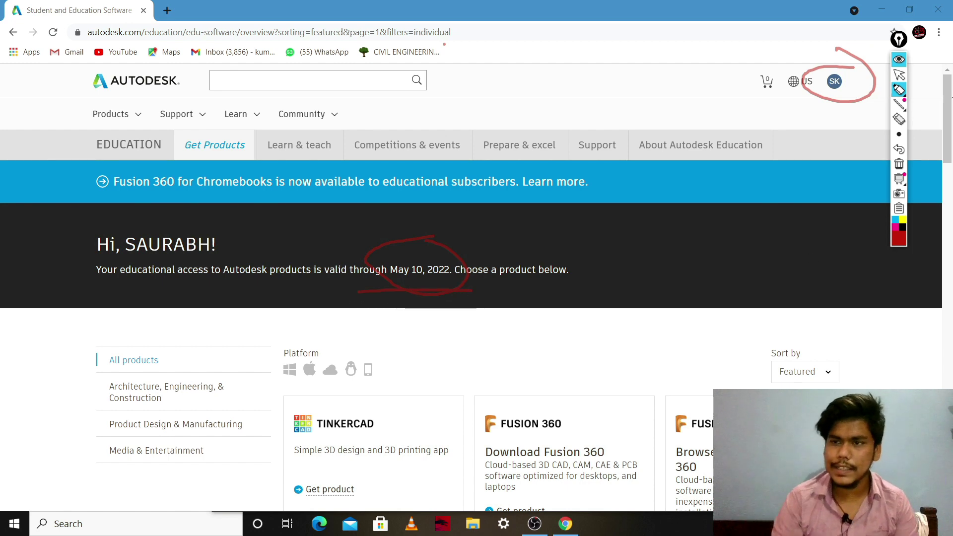
mouse_move(898, 118)
left_click_drag(535, 230, 327, 264)
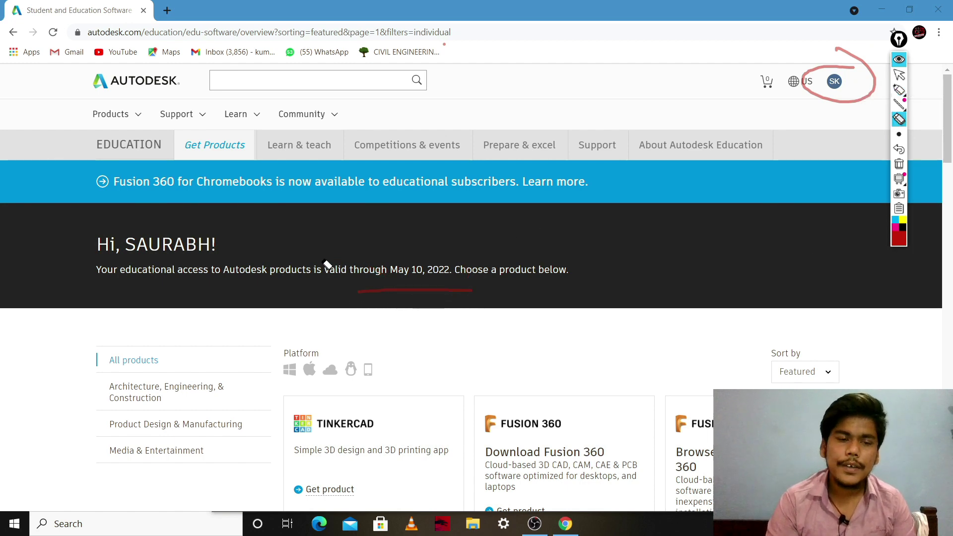
left_click(898, 74)
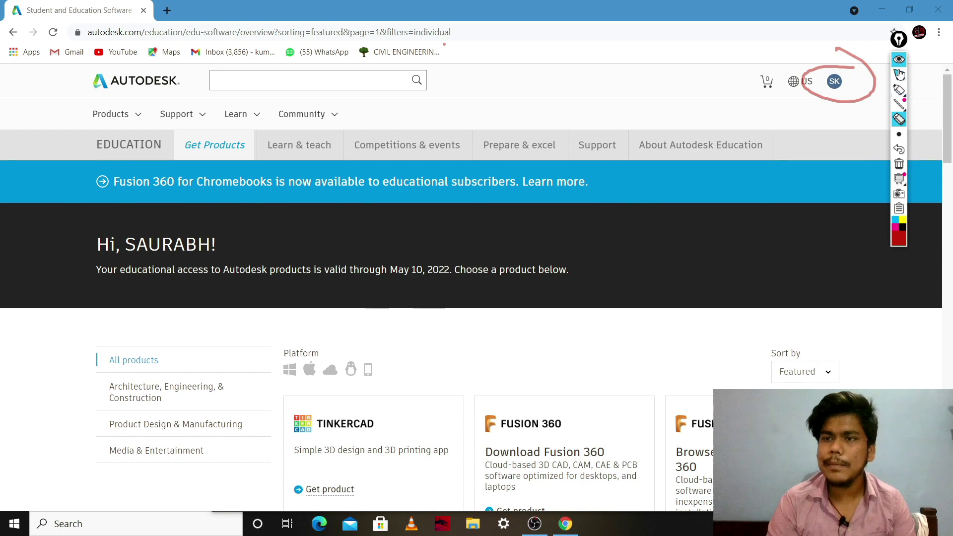
left_click_drag(951, 140, 951, 206)
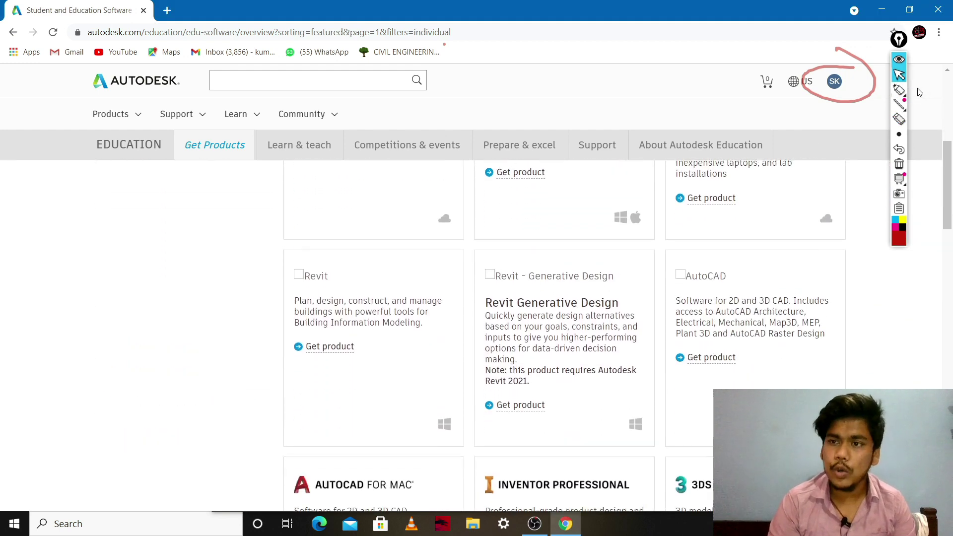
Circle the AutoCAD product card in red, then erase the mark
left_click(901, 98)
mouse_move(740, 250)
left_mouse_down()
mouse_move(660, 320)
mouse_move(726, 241)
left_mouse_up()
left_click(900, 123)
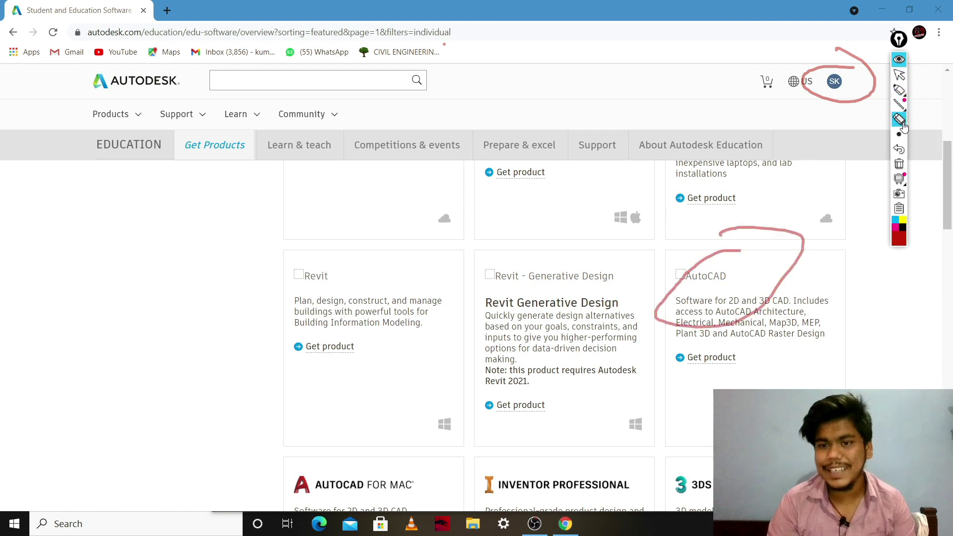
left_click_drag(772, 263, 833, 217)
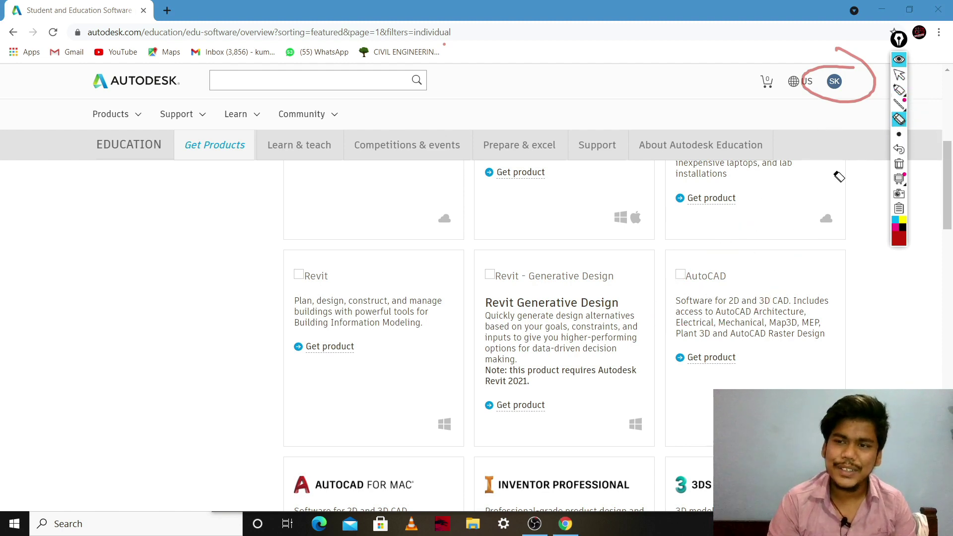
left_click(900, 78)
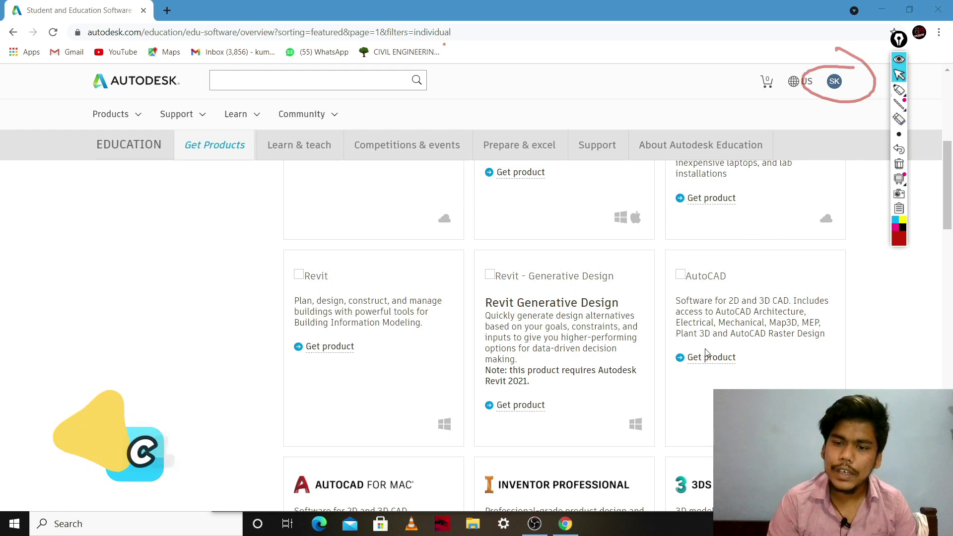
left_click(695, 367)
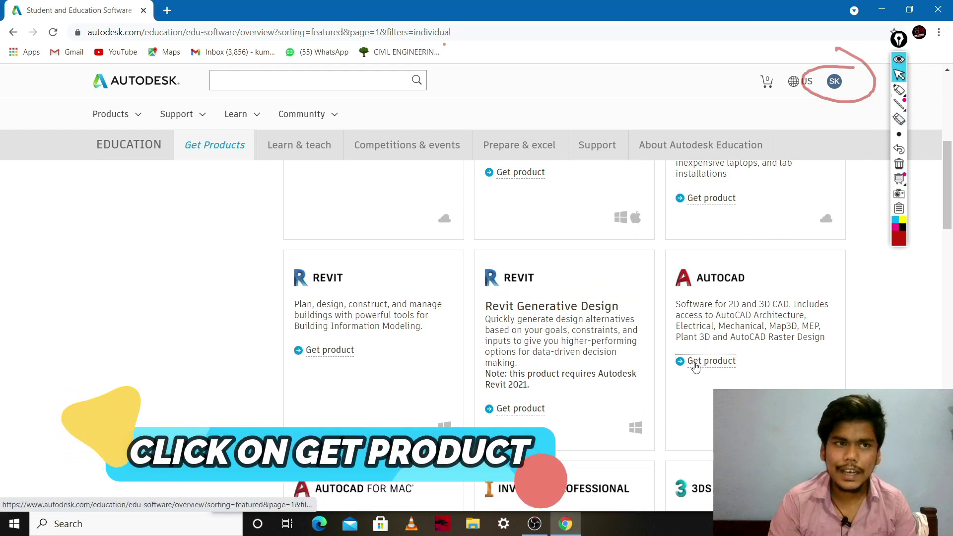
Show AutoCAD's download options with Windows as the platform and the version list open
left_click(695, 366)
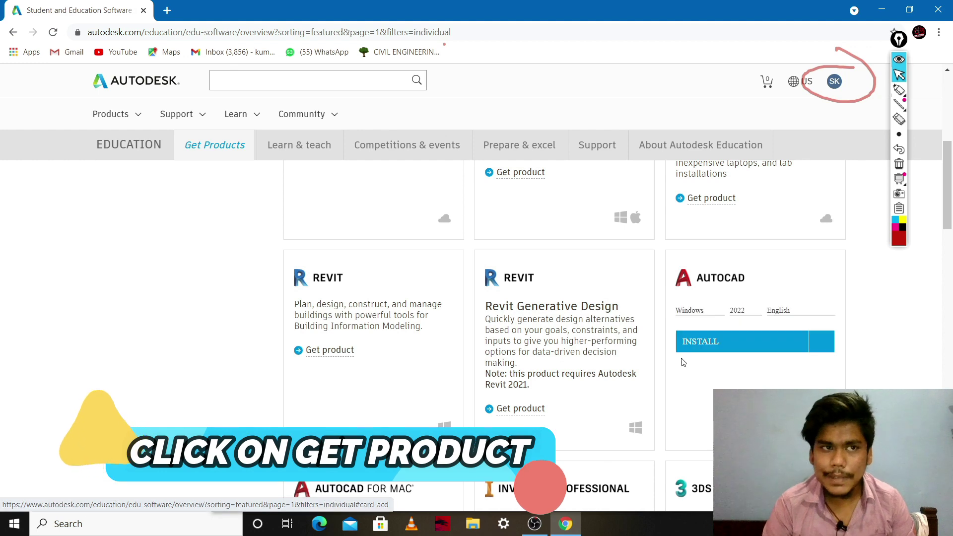
left_click(718, 310)
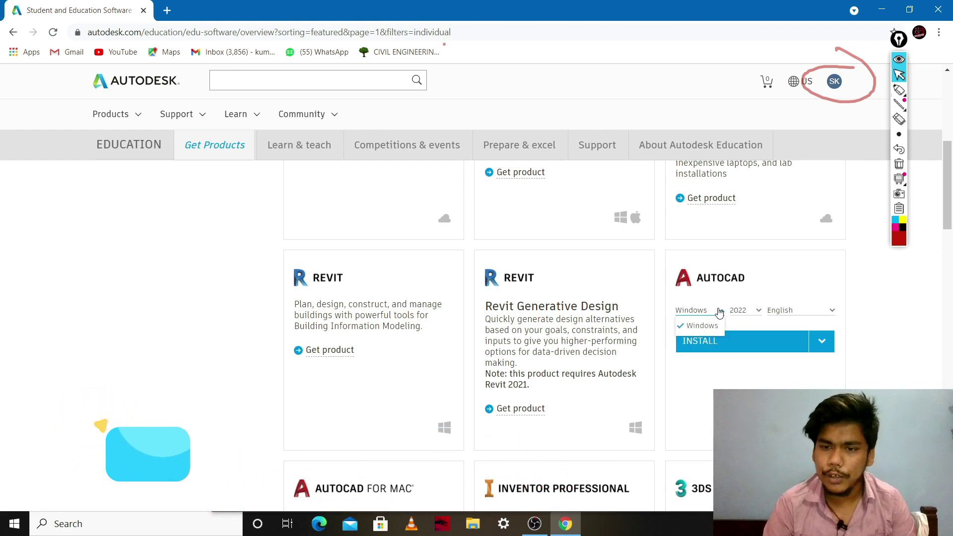
left_click(718, 310)
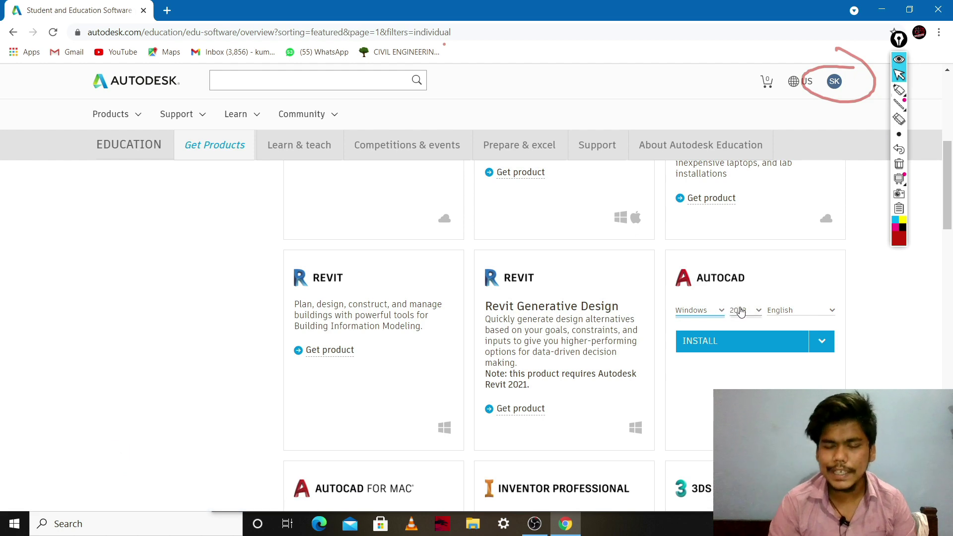
left_click(740, 311)
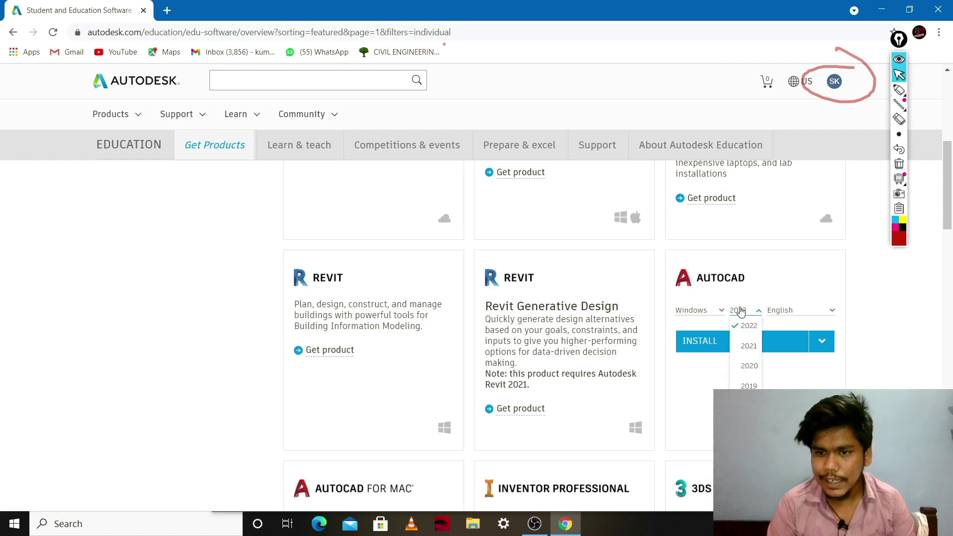
left_click(899, 89)
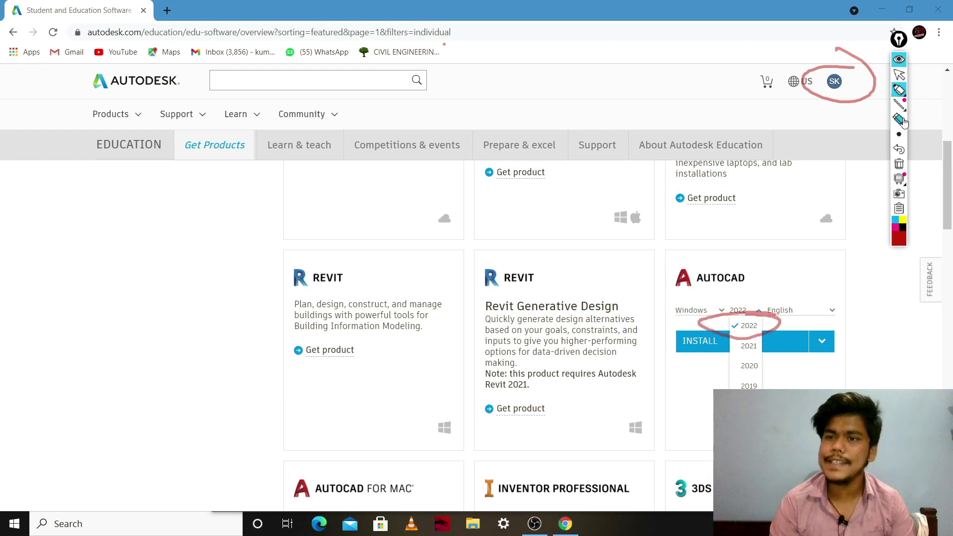
key("ctrl+z")
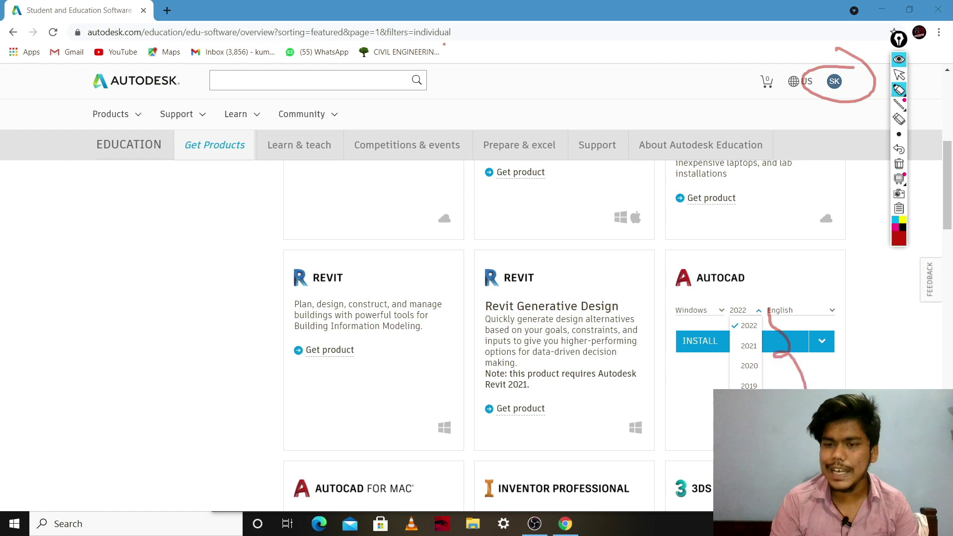
left_click(899, 119)
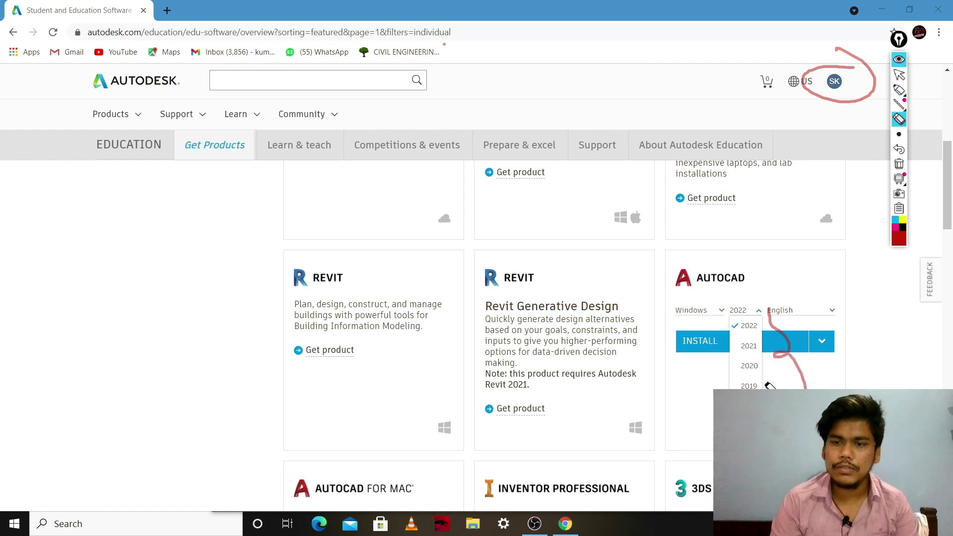
left_click_drag(769, 313, 783, 347)
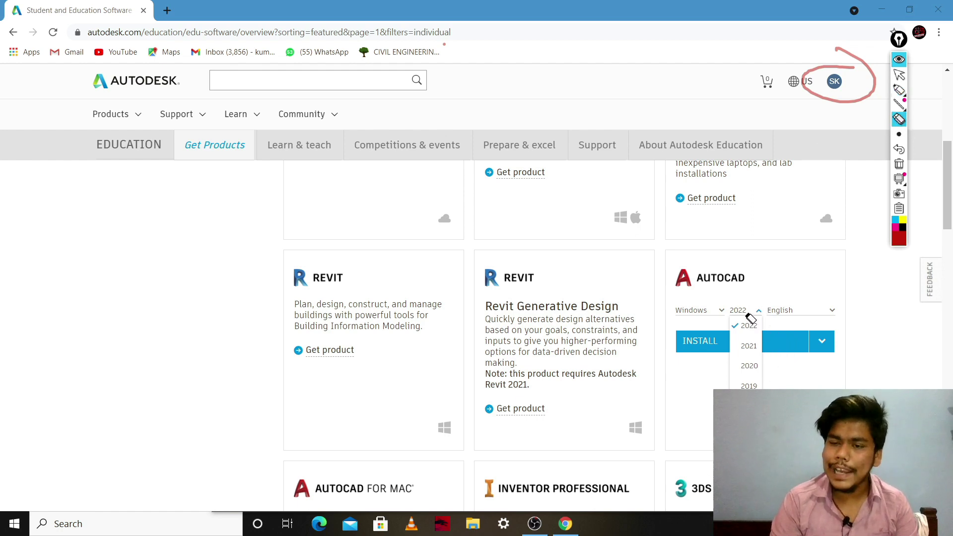
left_click(898, 74)
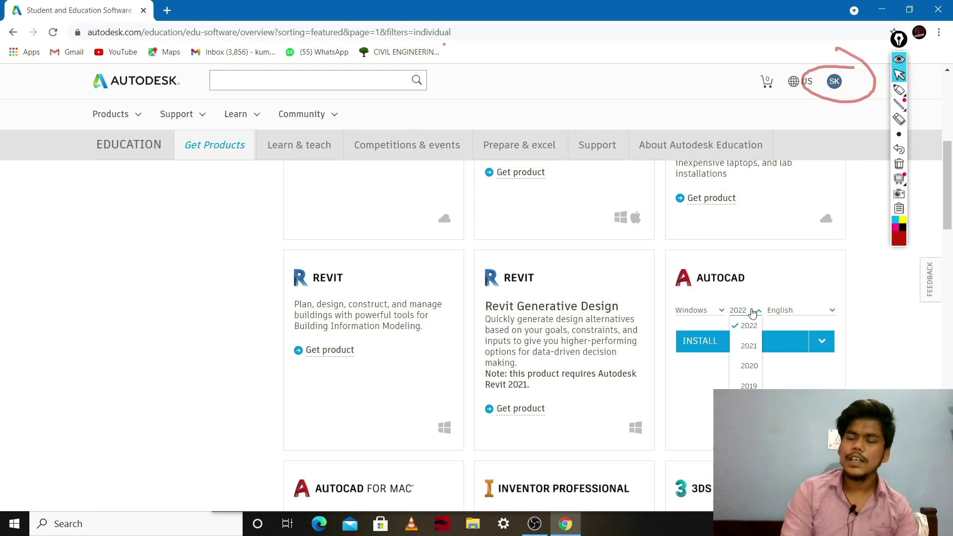
Keep version 2022 and expand INSTALL to show the Install and Download choices
left_click(752, 312)
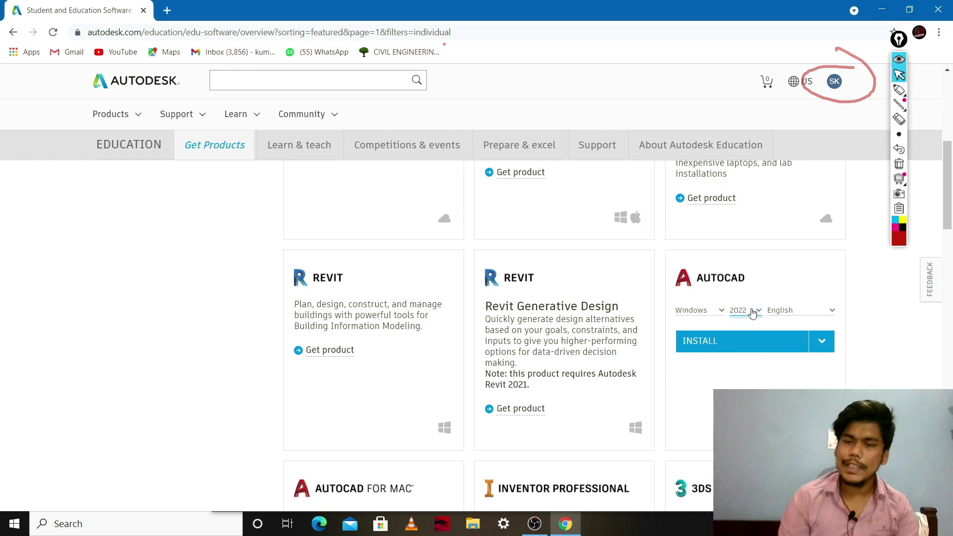
left_click(752, 341)
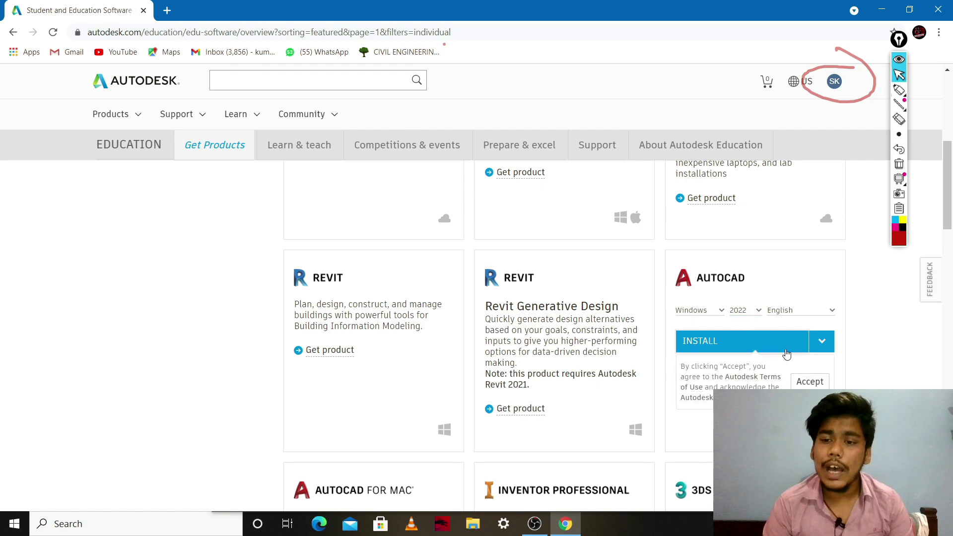
left_click(820, 342)
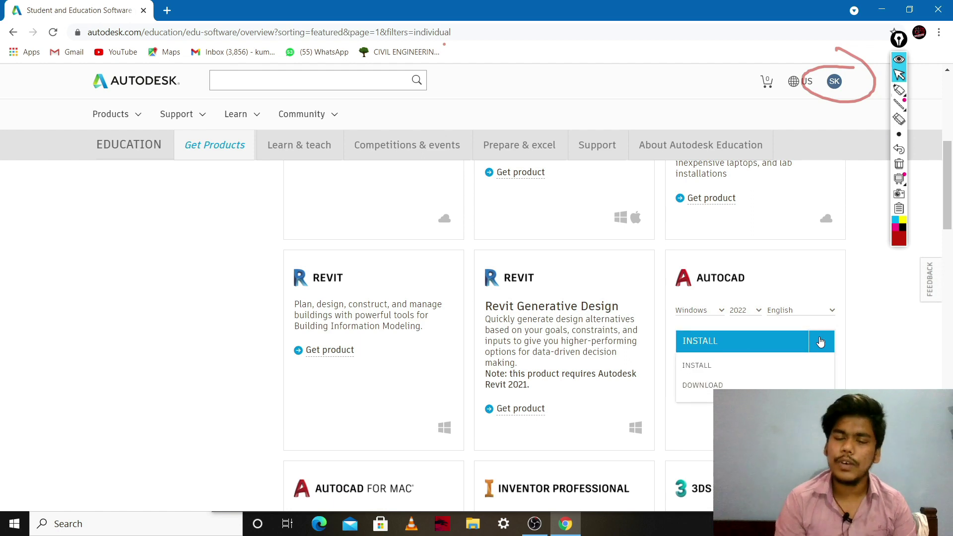
Highlight the INSTALL and DOWNLOAD options in pink, then erase the marks
left_click(899, 90)
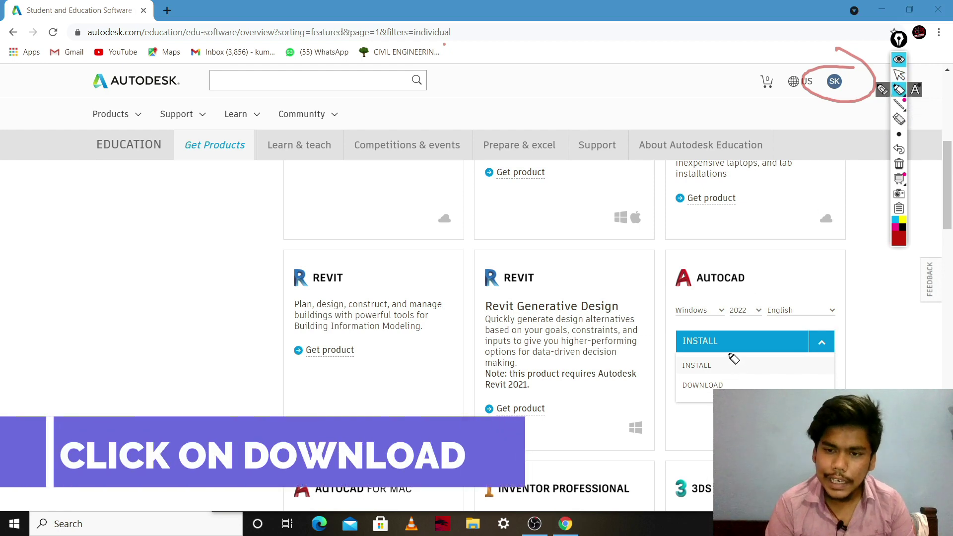
left_click_drag(729, 353, 658, 351)
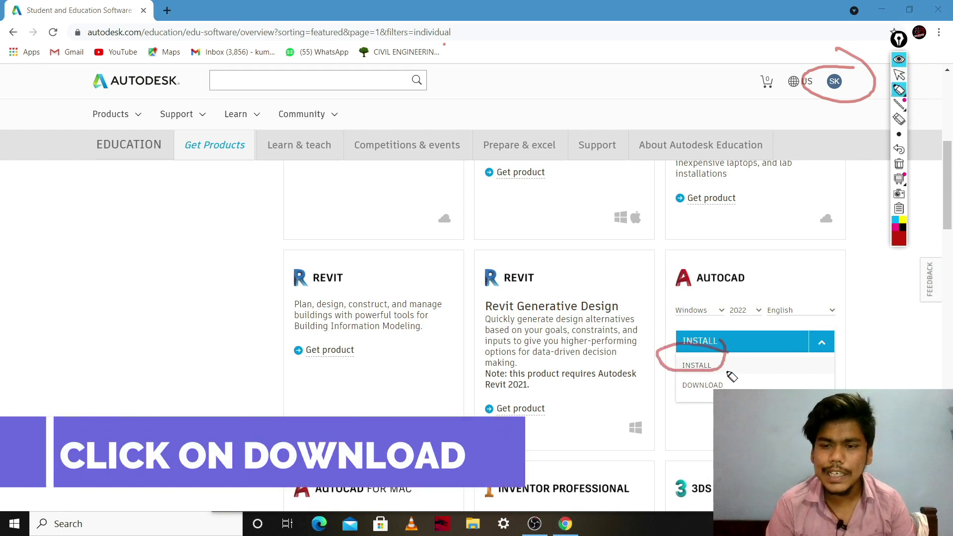
left_click_drag(691, 380, 752, 378)
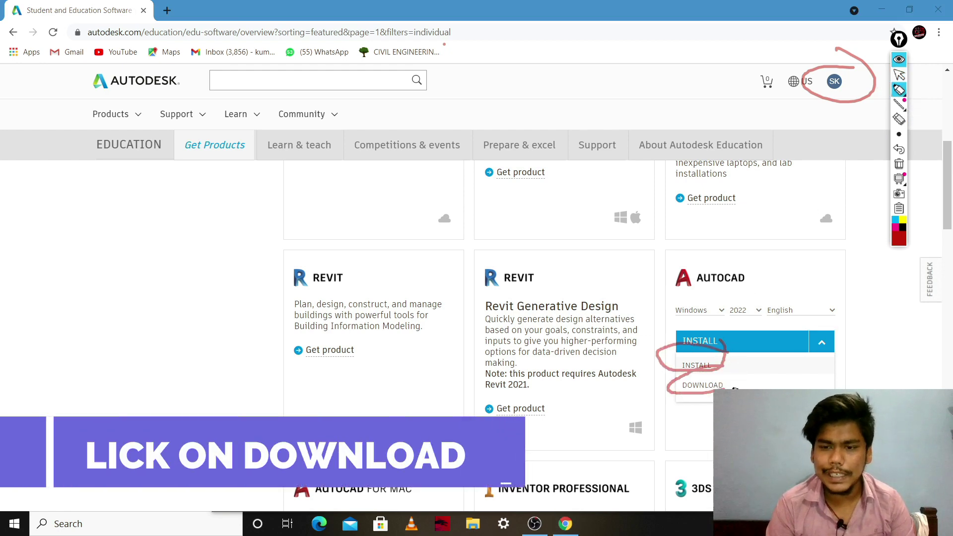
left_click(898, 121)
left_click_drag(683, 360, 677, 390)
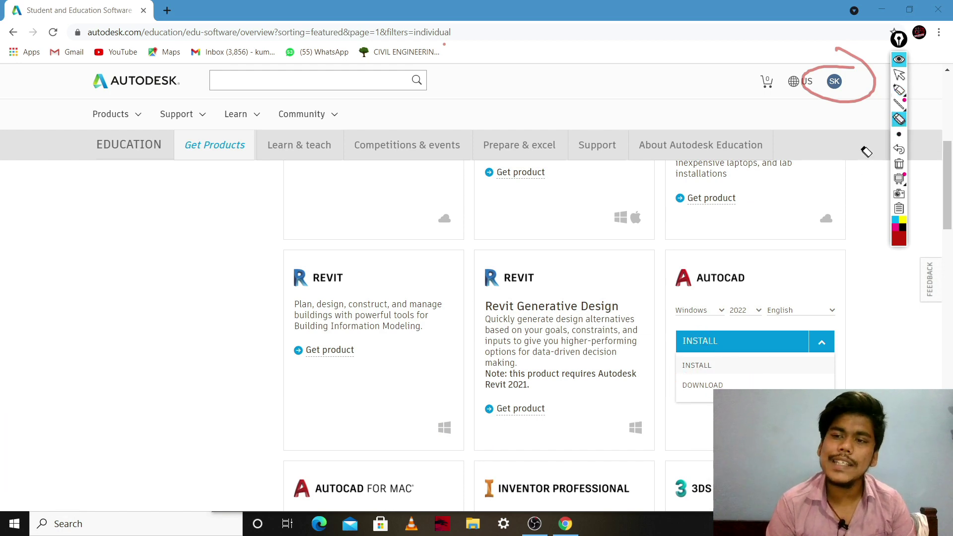
Choose DOWNLOAD to start downloading the AutoCAD 2022 installer
left_click(899, 90)
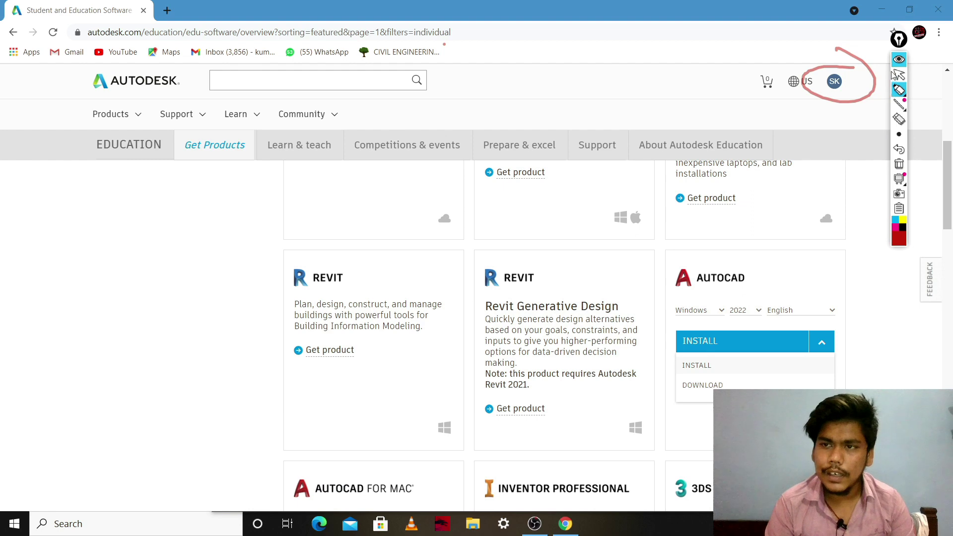
left_click(898, 75)
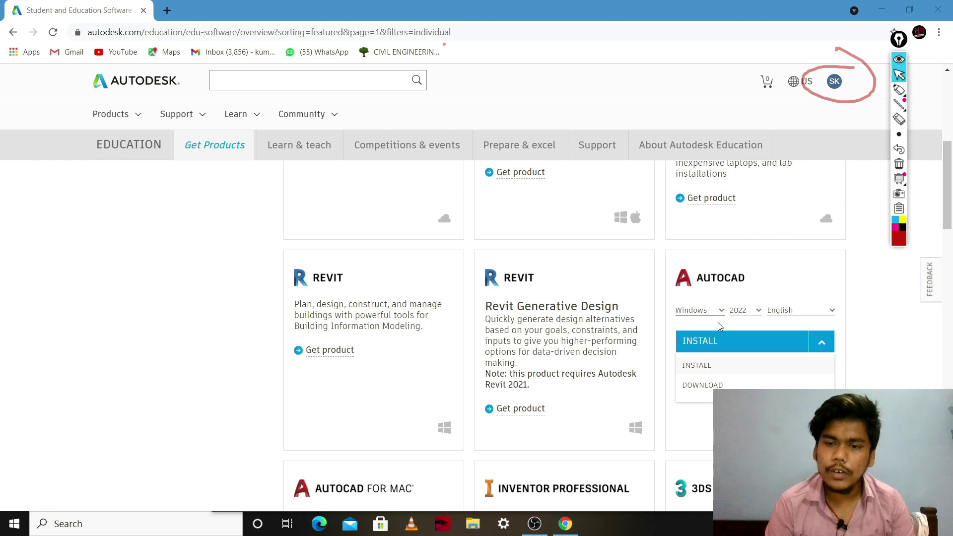
left_click(702, 385)
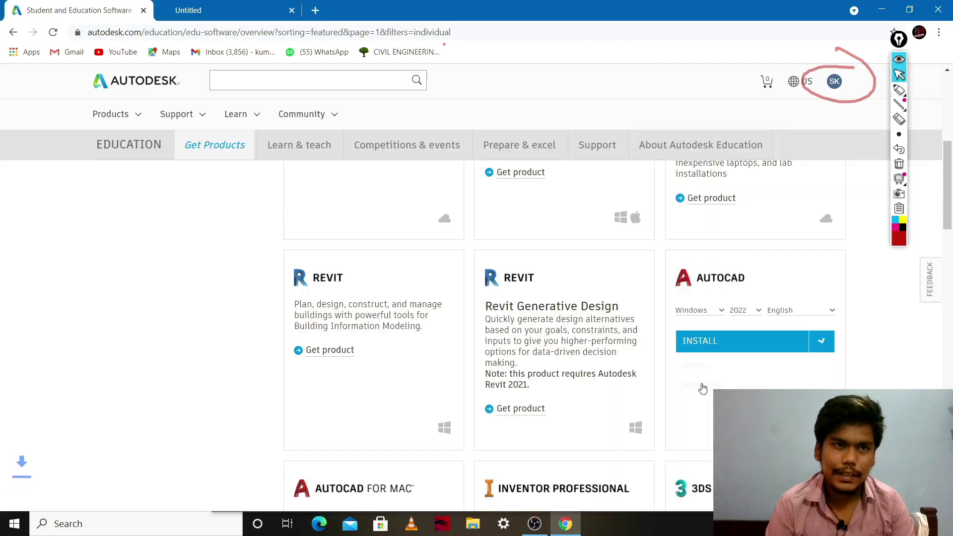
Pause the AutoCAD_2022 installer download, annotate its 1.7 GB size in red, then erase the notes
right_click(89, 500)
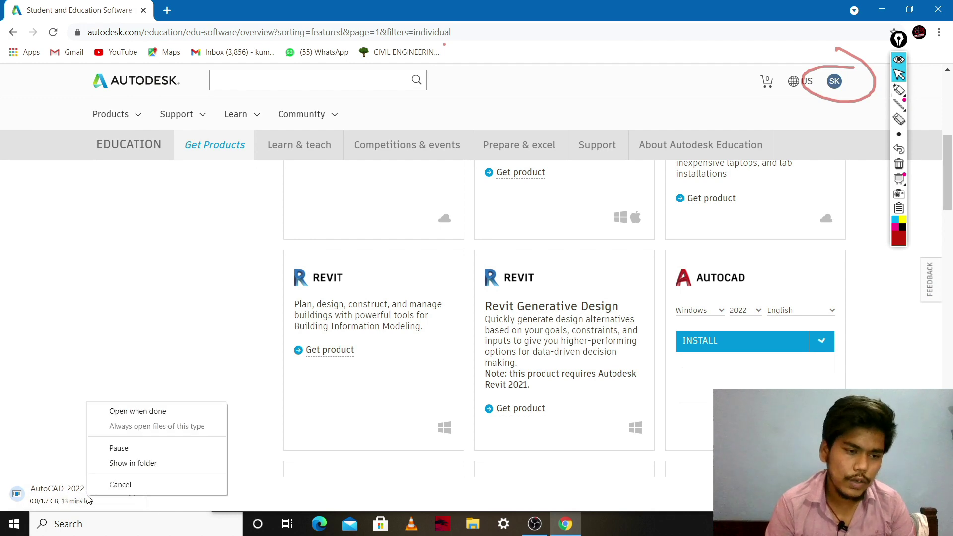
left_click(108, 449)
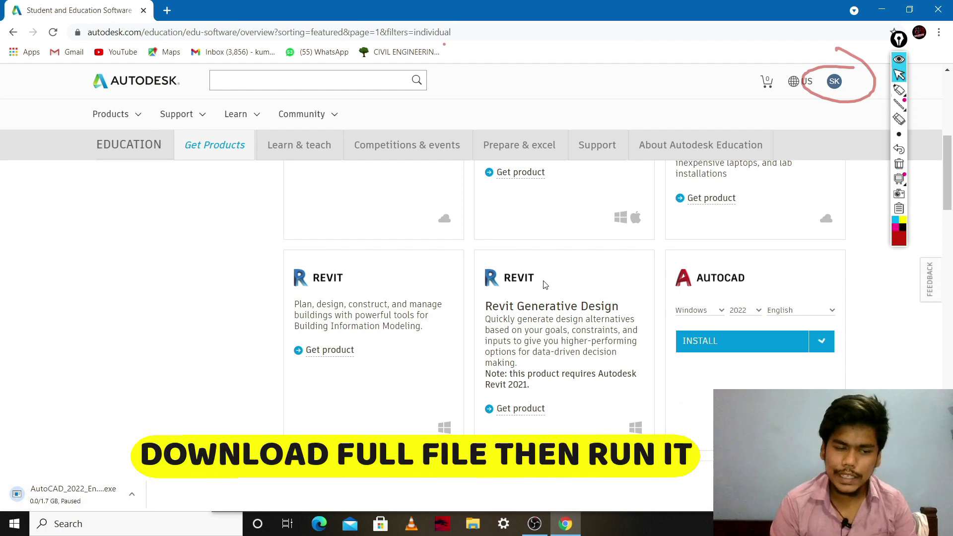
left_click(898, 90)
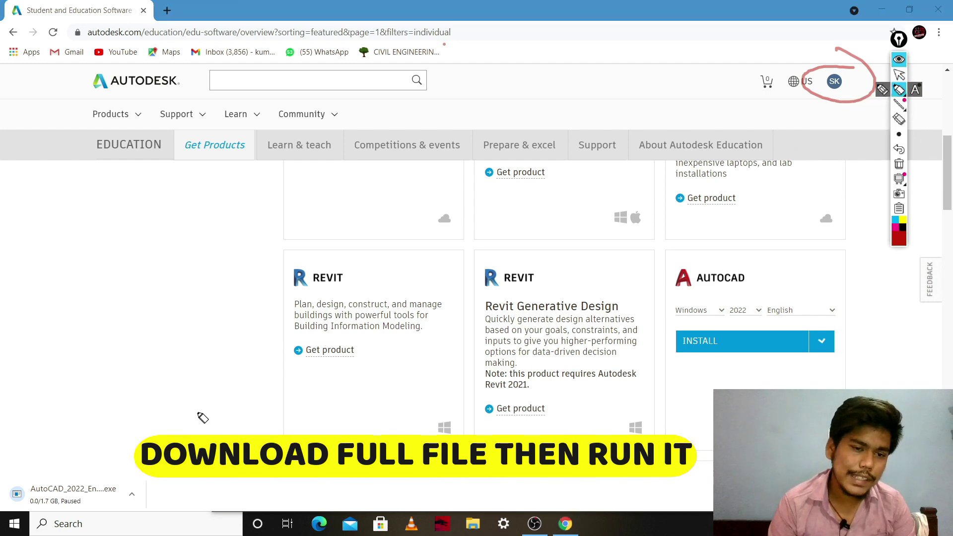
left_click_drag(198, 418, 109, 389)
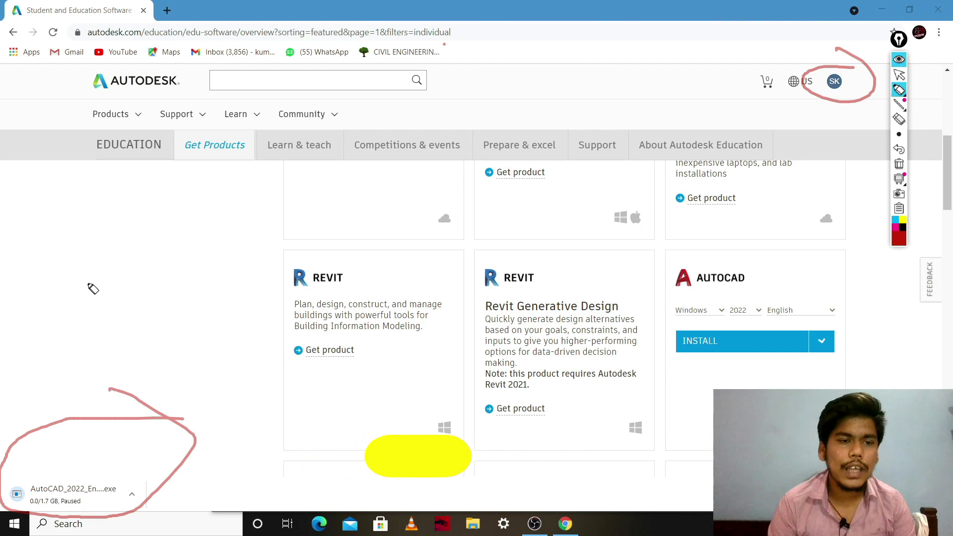
left_click_drag(87, 283, 97, 305)
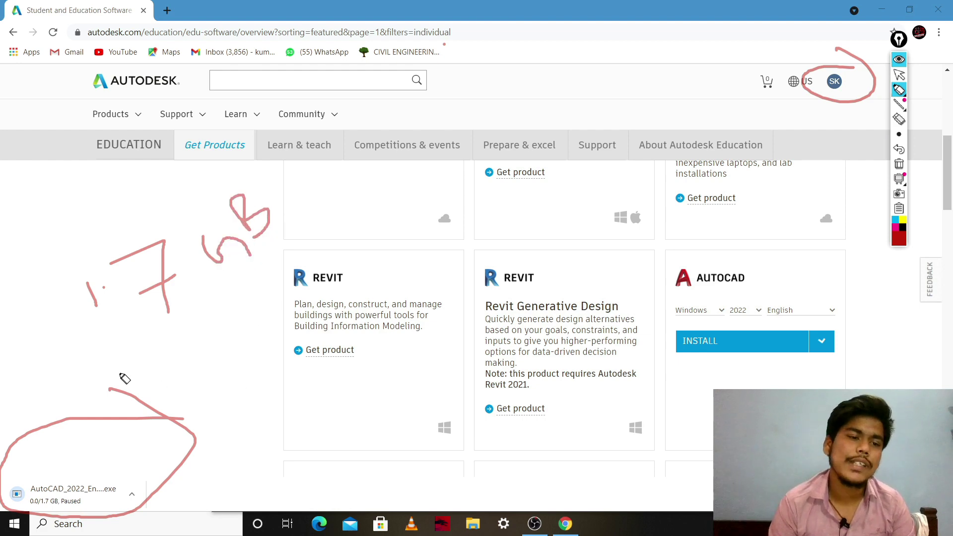
left_click_drag(115, 373, 313, 288)
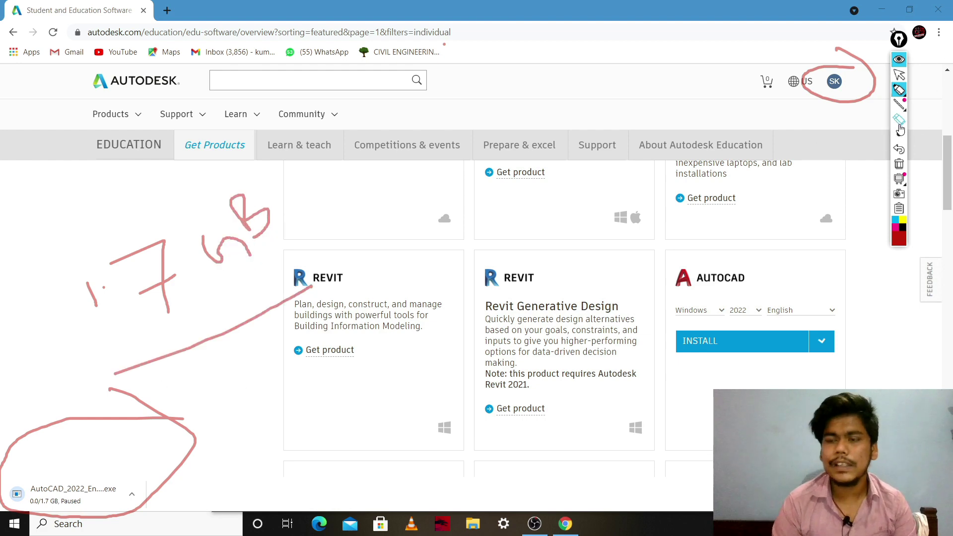
mouse_move(506, 263)
left_mouse_down()
mouse_move(251, 290)
mouse_move(187, 366)
mouse_move(551, 258)
mouse_move(18, 479)
left_mouse_up()
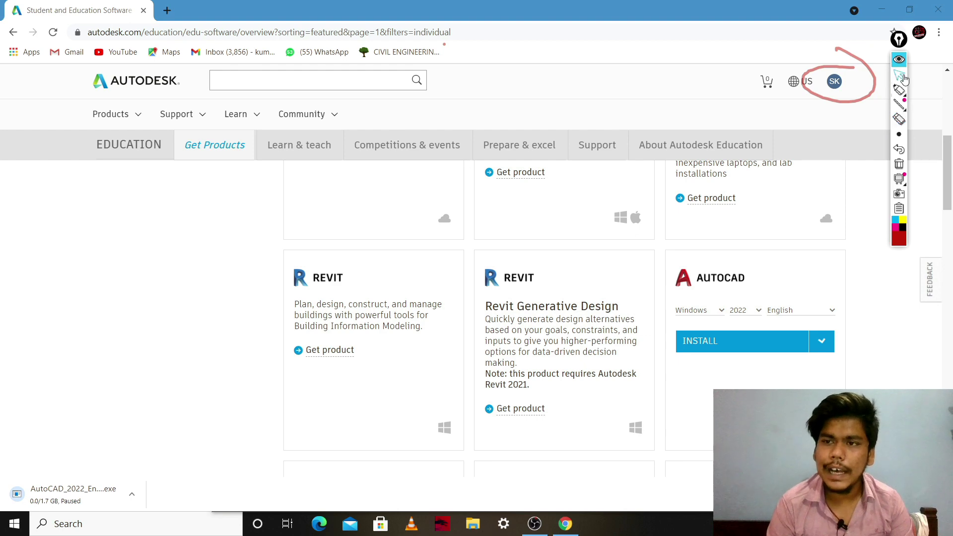
Open the Downloads folder in File Explorer and point out the unfinished .crdownload file
left_click(472, 525)
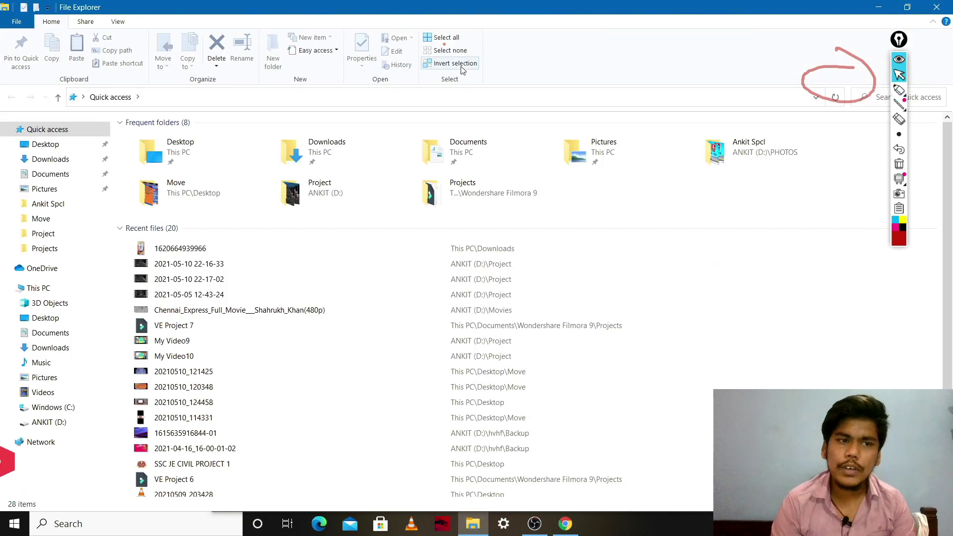
left_click(65, 160)
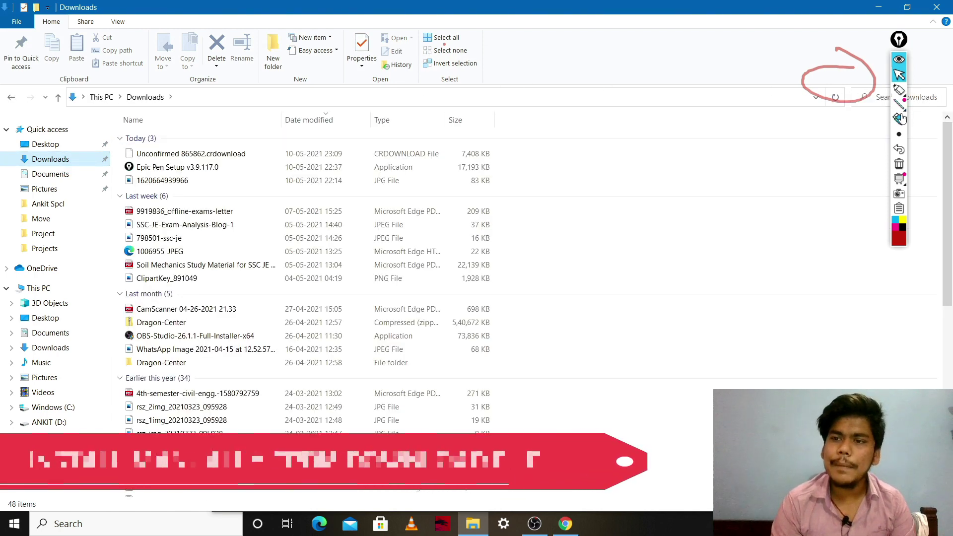
left_click(899, 90)
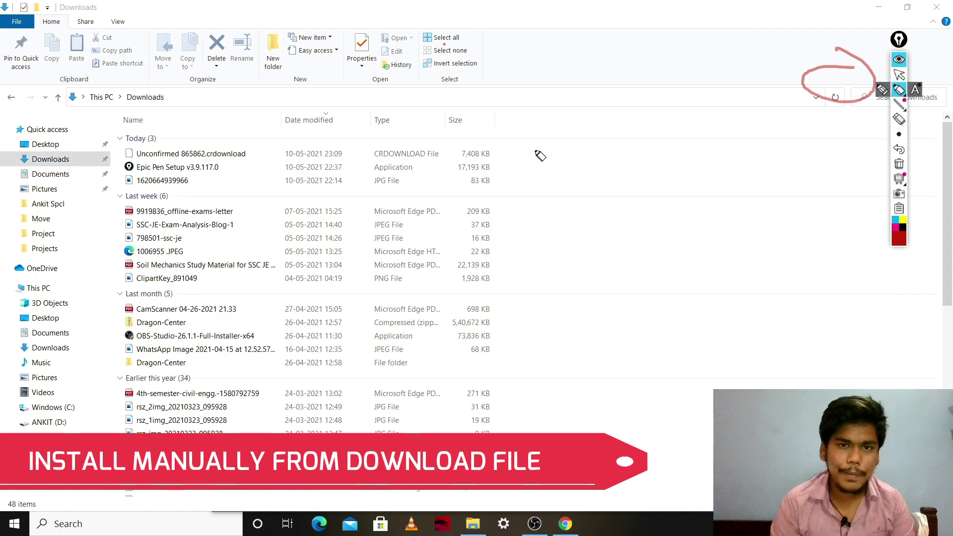
left_click_drag(536, 151, 293, 153)
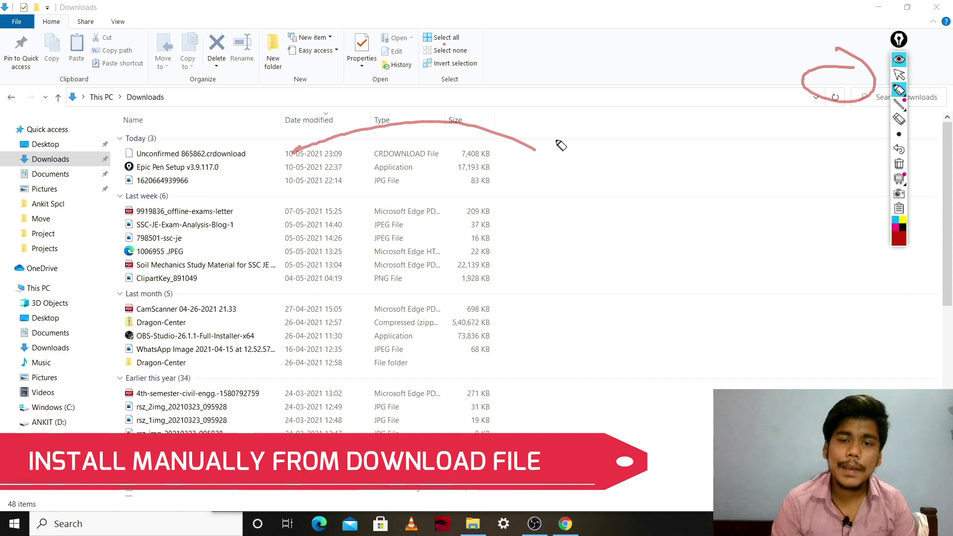
mouse_move(572, 140)
left_mouse_down()
mouse_move(734, 145)
mouse_move(573, 148)
left_mouse_up()
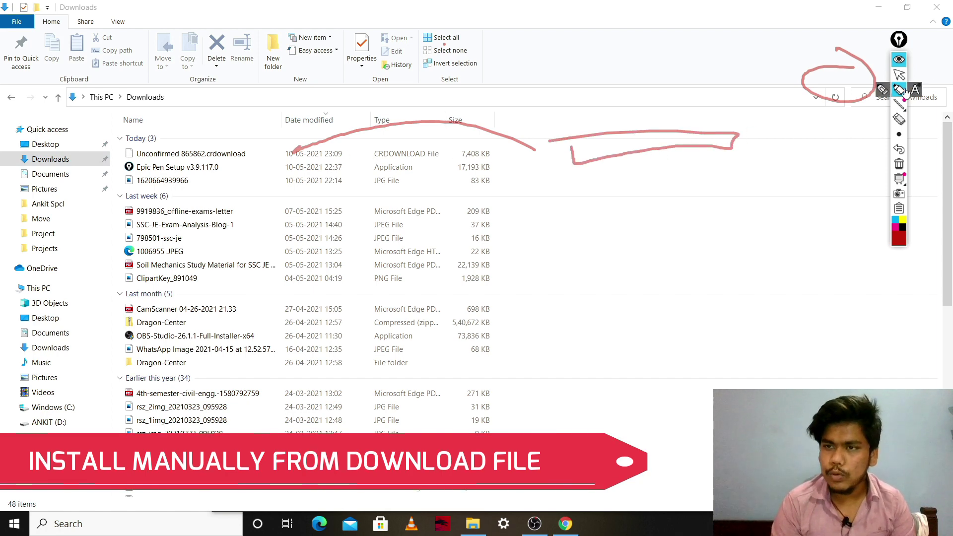
Erase the red arrow, outline and circle, and shift the annotation toolbar right
left_click(898, 120)
left_click_drag(655, 156, 387, 137)
left_click_drag(863, 98, 874, 88)
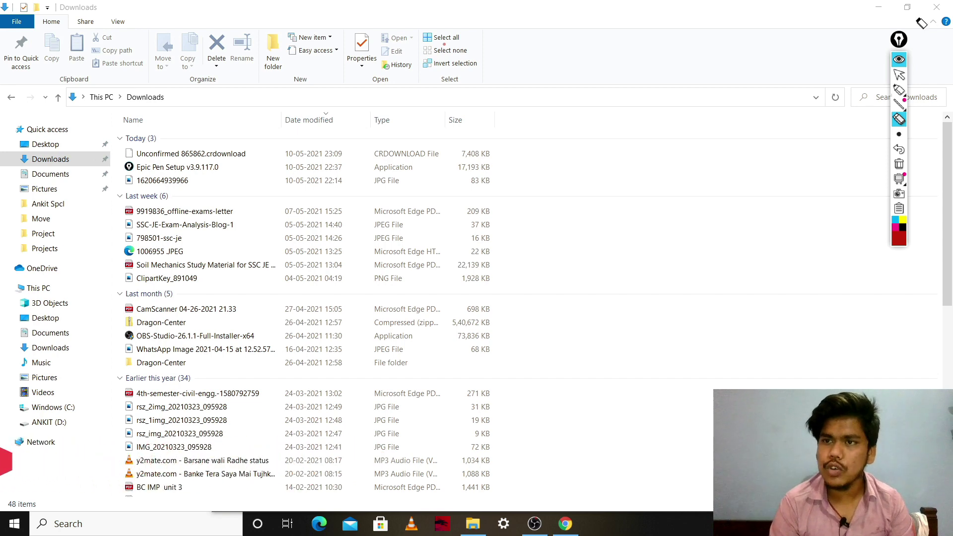
left_click_drag(900, 39, 925, 39)
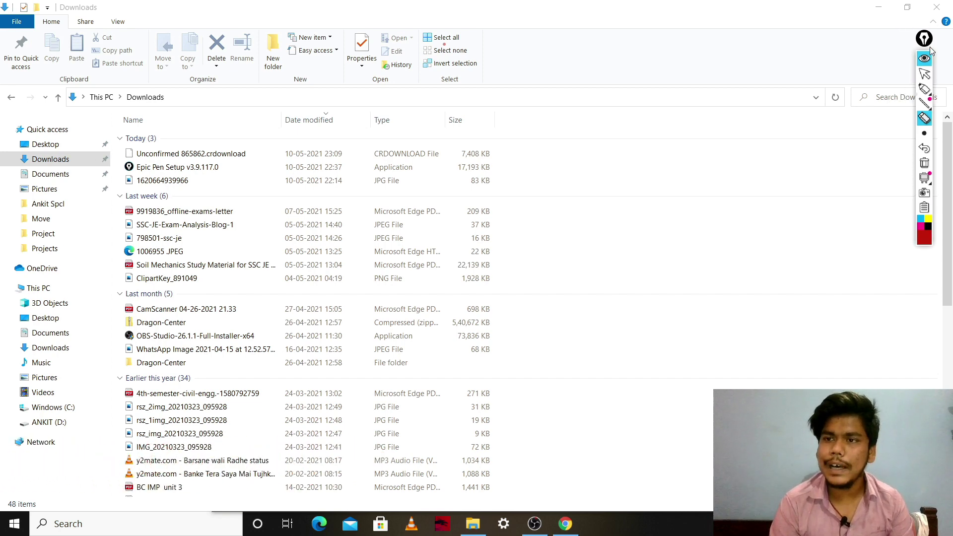
Close File Explorer and quit Chrome despite the download-in-progress warning
left_click(925, 74)
left_click(948, 5)
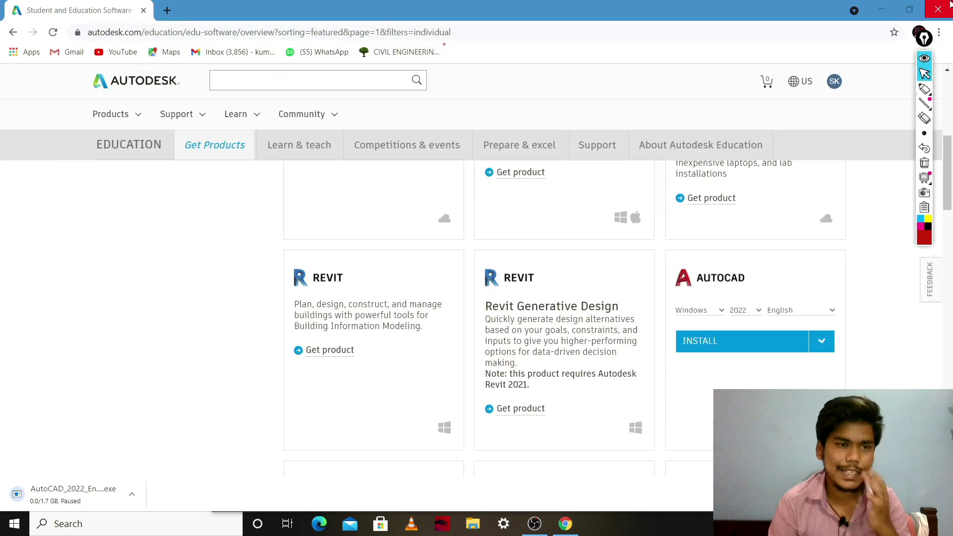
left_click(935, 5)
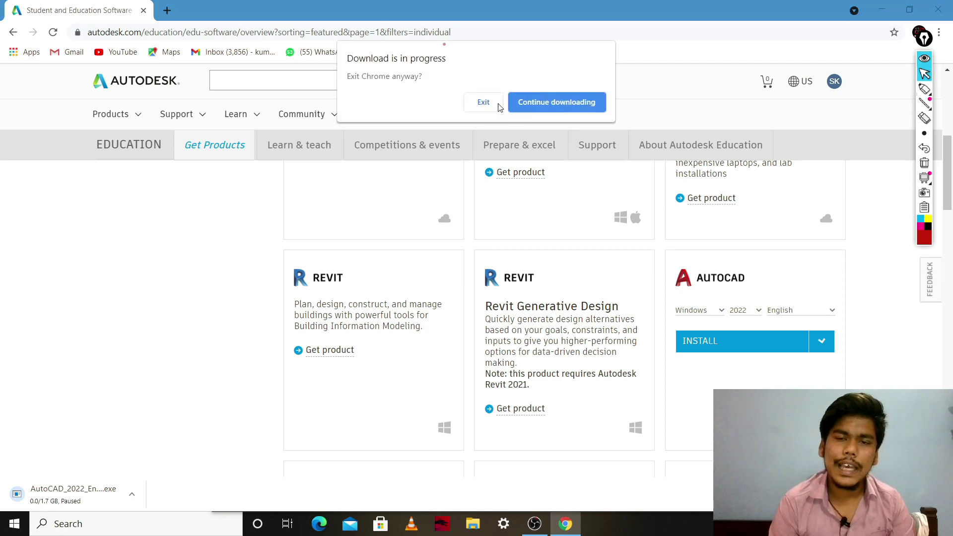
left_click(511, 103)
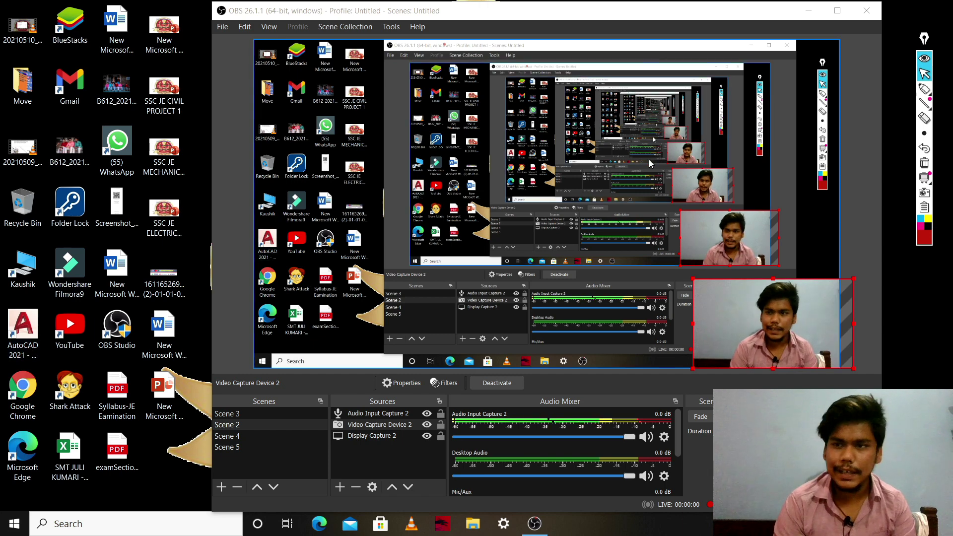
Circle the AutoCAD 2021 - English desktop shortcut, erase the loop, then select the shortcut
left_click(926, 91)
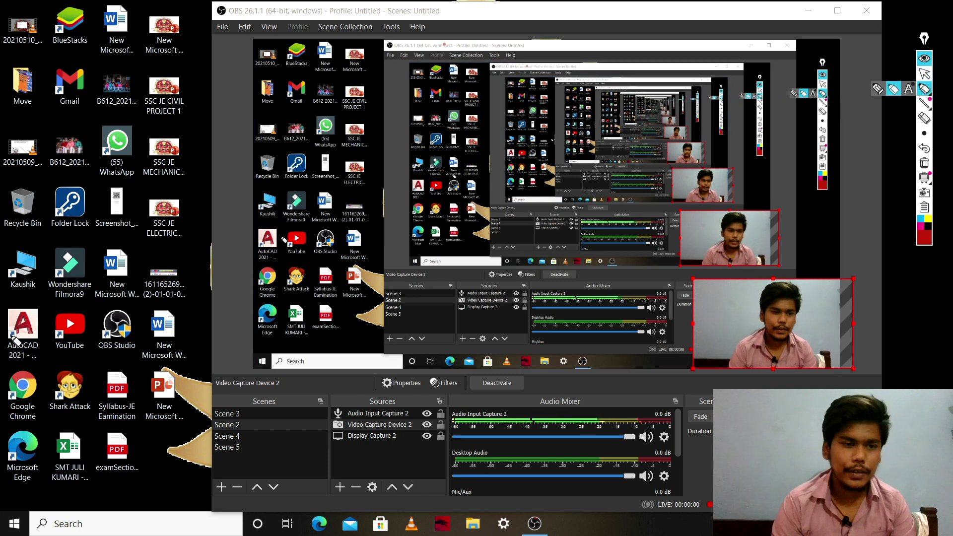
left_click_drag(59, 303, 19, 370)
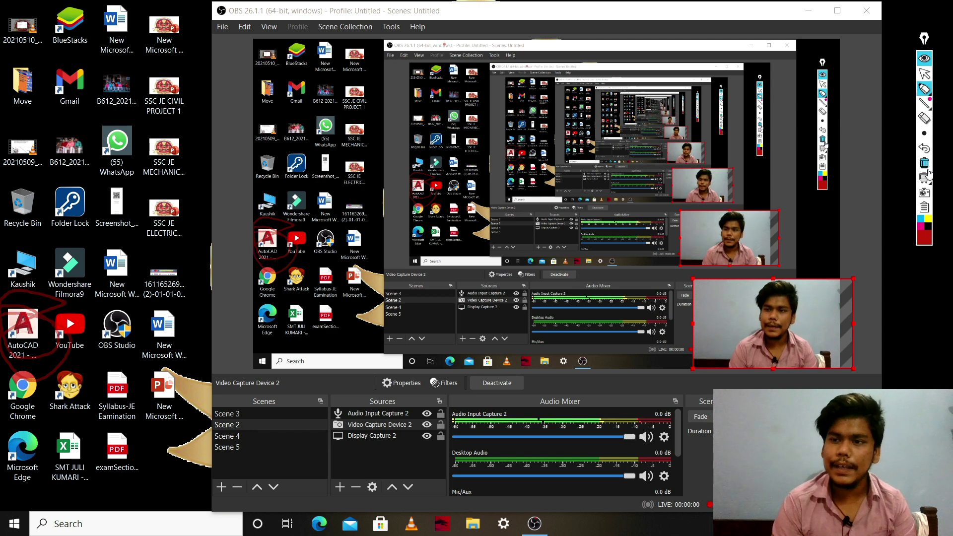
left_click(924, 119)
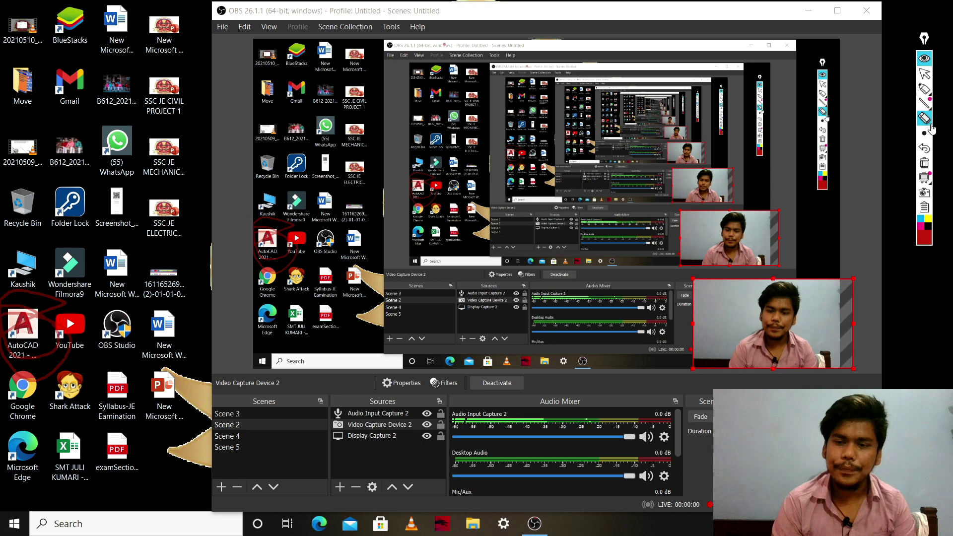
left_click(10, 312)
mouse_move(924, 88)
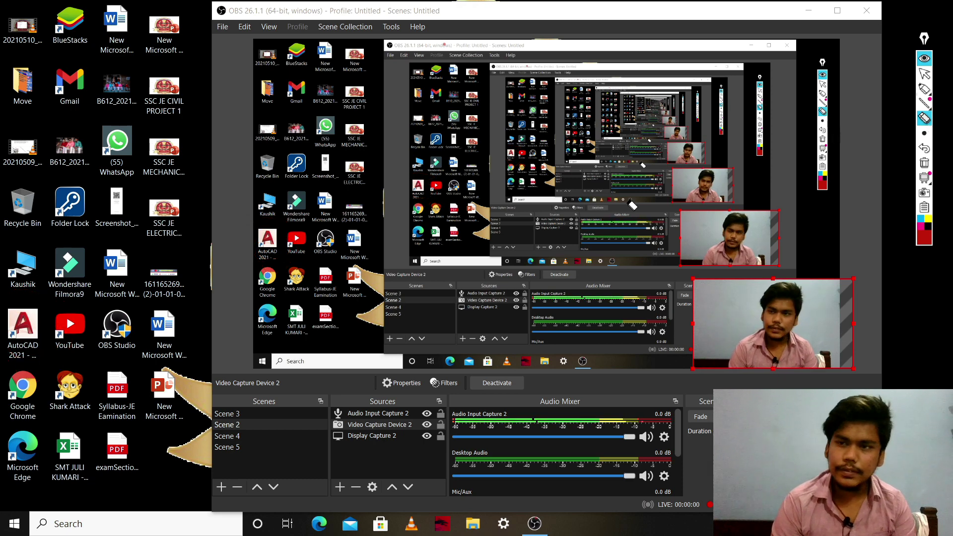
left_click(924, 73)
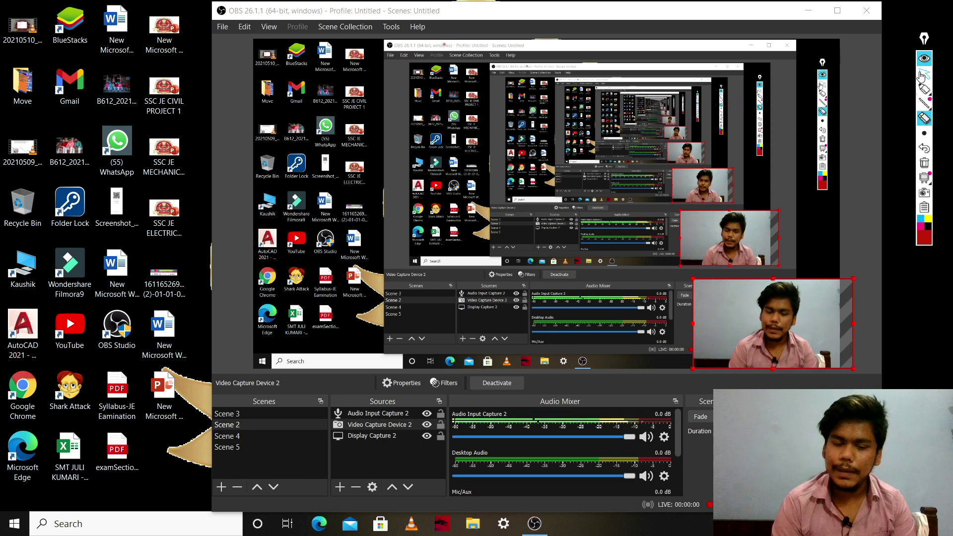
left_click(9, 336)
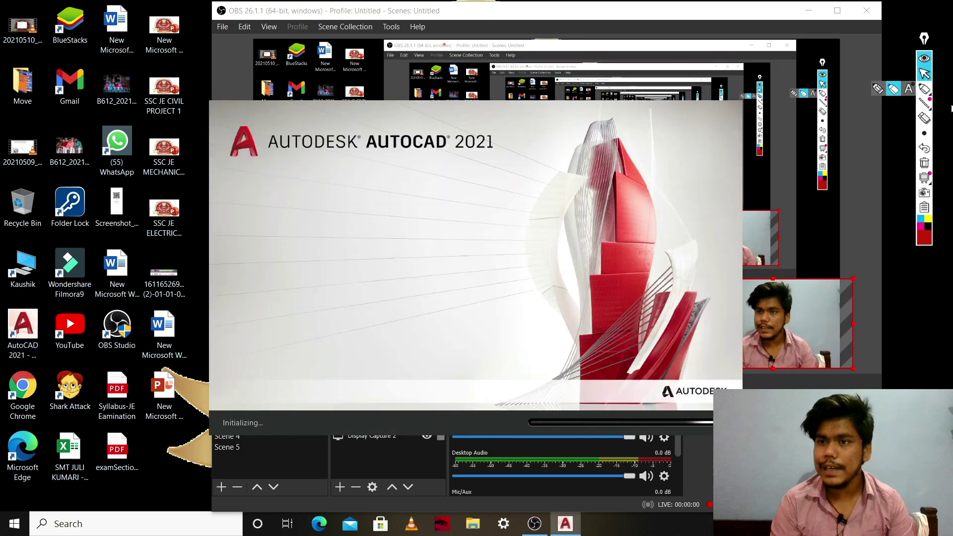
Circle and then erase the AutoCAD 2021 title on the splash screen while it loads
left_click(924, 88)
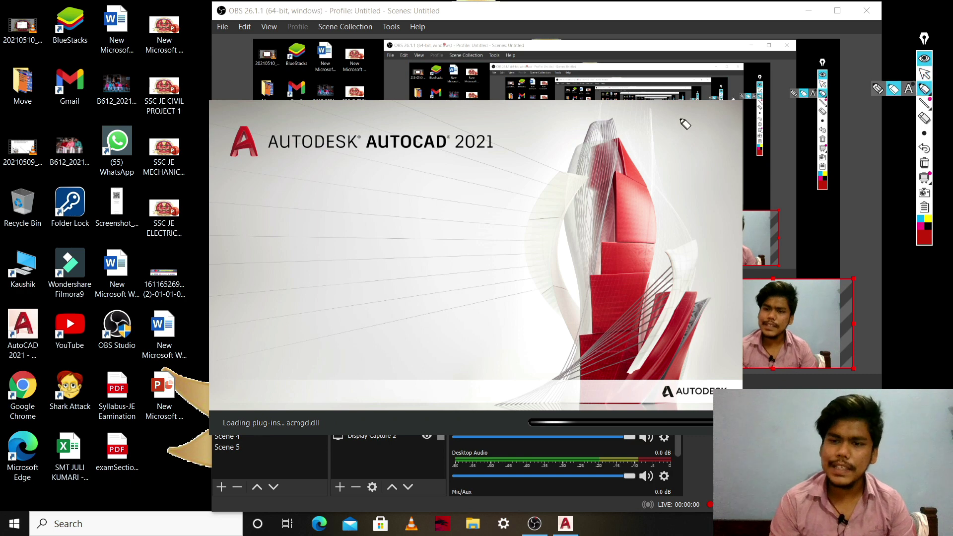
mouse_move(297, 177)
left_mouse_down()
mouse_move(576, 85)
mouse_move(212, 134)
mouse_move(312, 194)
mouse_move(369, 192)
left_mouse_up()
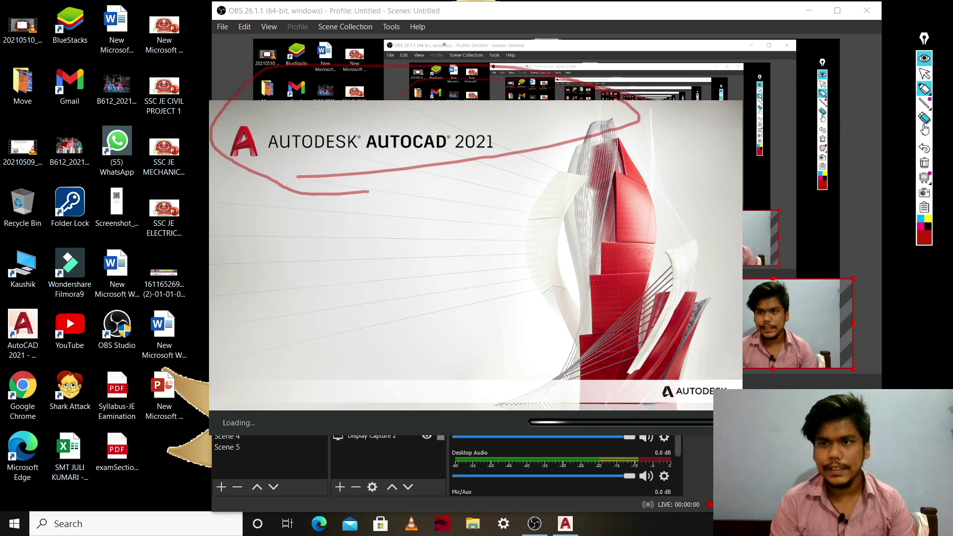
left_click(924, 127)
left_click_drag(464, 187, 343, 160)
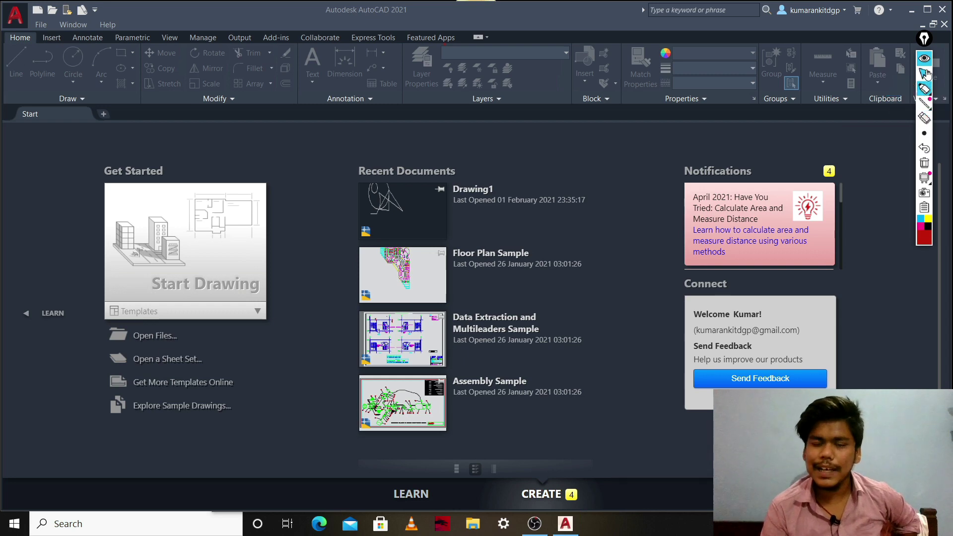
left_click(925, 90)
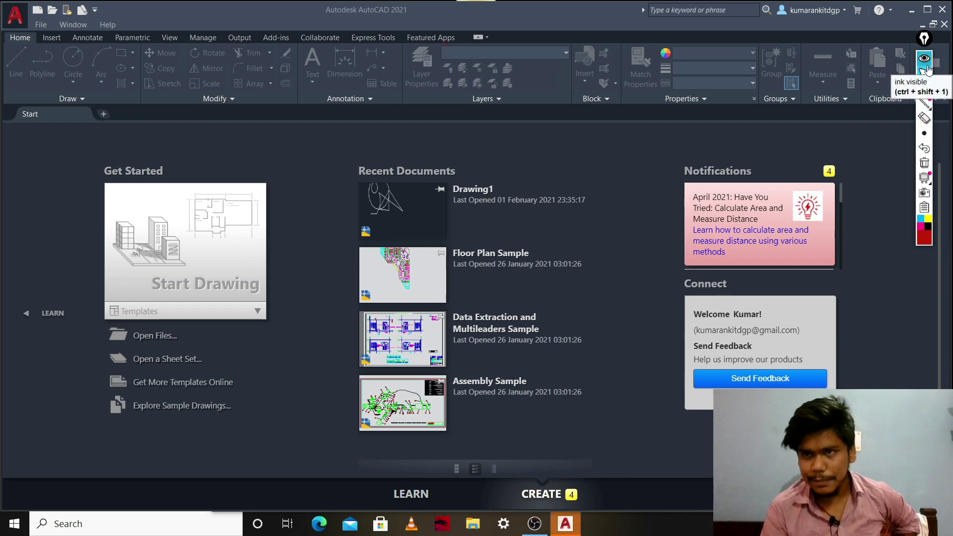
Sign out of the Autodesk account and continue working despite the missing licence
left_click(924, 74)
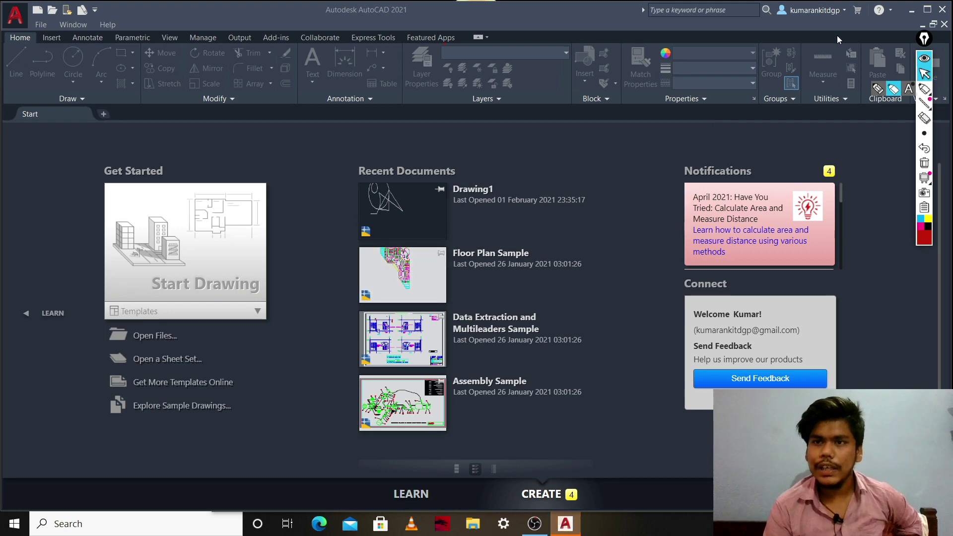
left_click(840, 14)
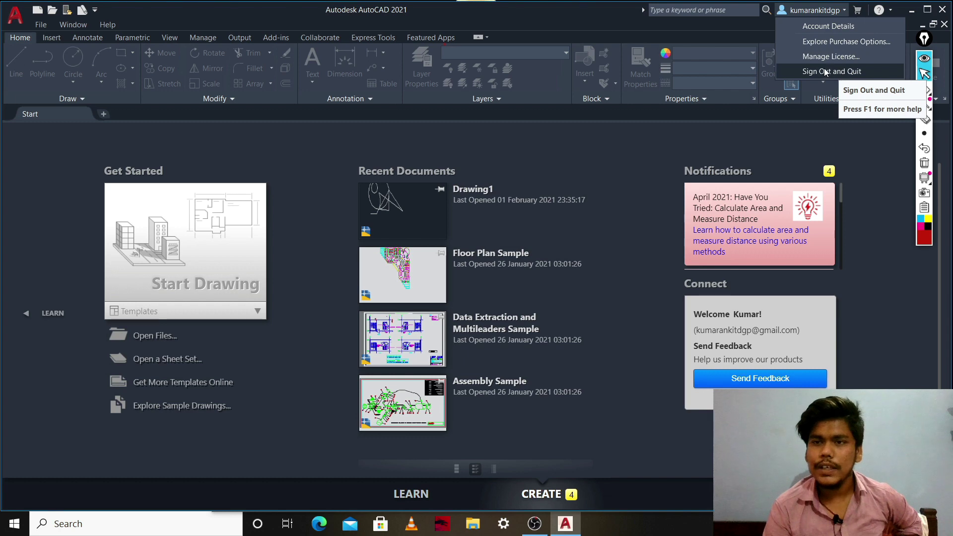
left_click(825, 72)
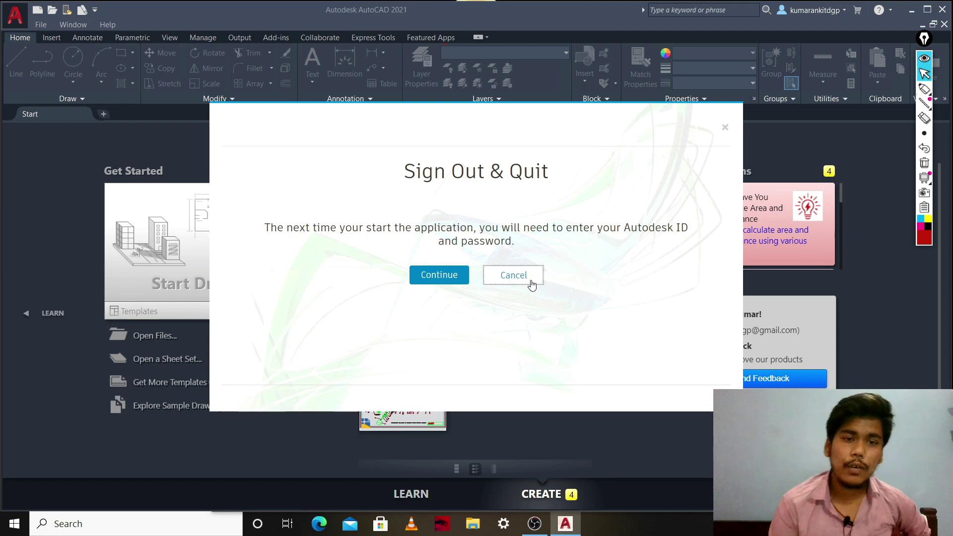
left_click(467, 274)
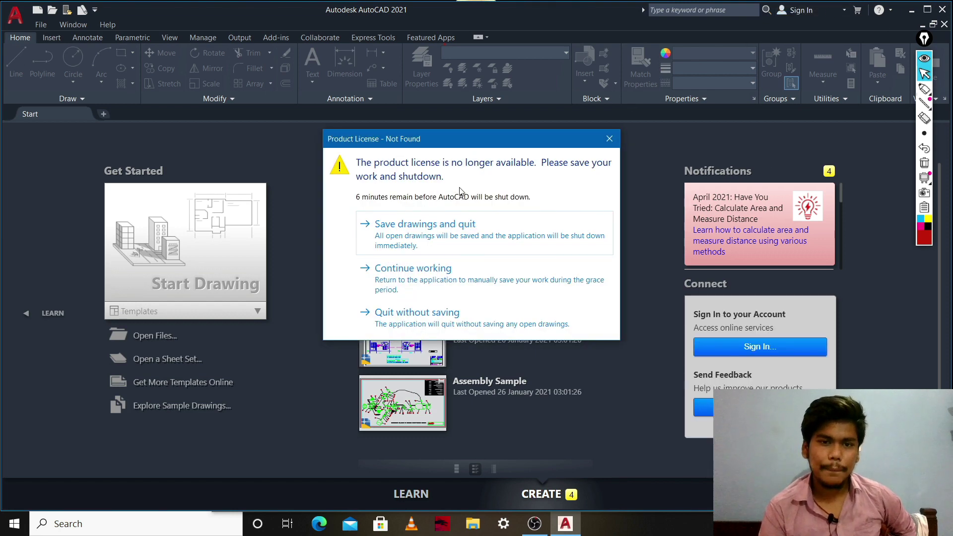
left_click(410, 272)
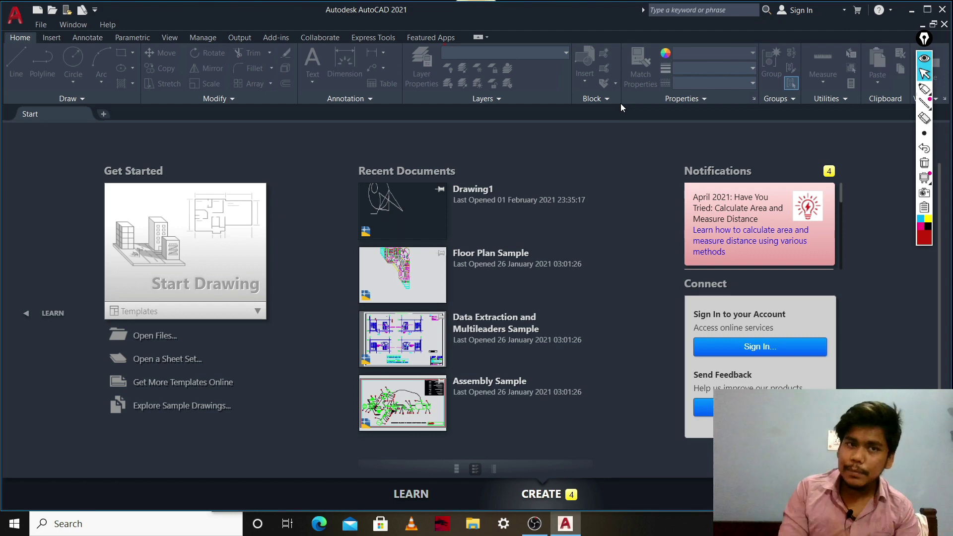
Highlight the top-right sign-in area, erase the mark, and open the Autodesk sign-in window
left_click(923, 103)
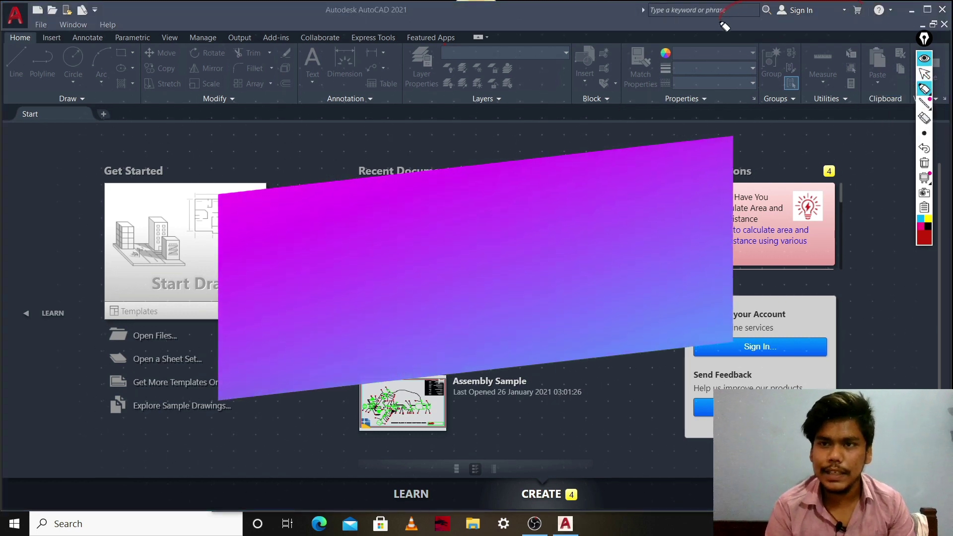
left_click_drag(723, 25, 818, 10)
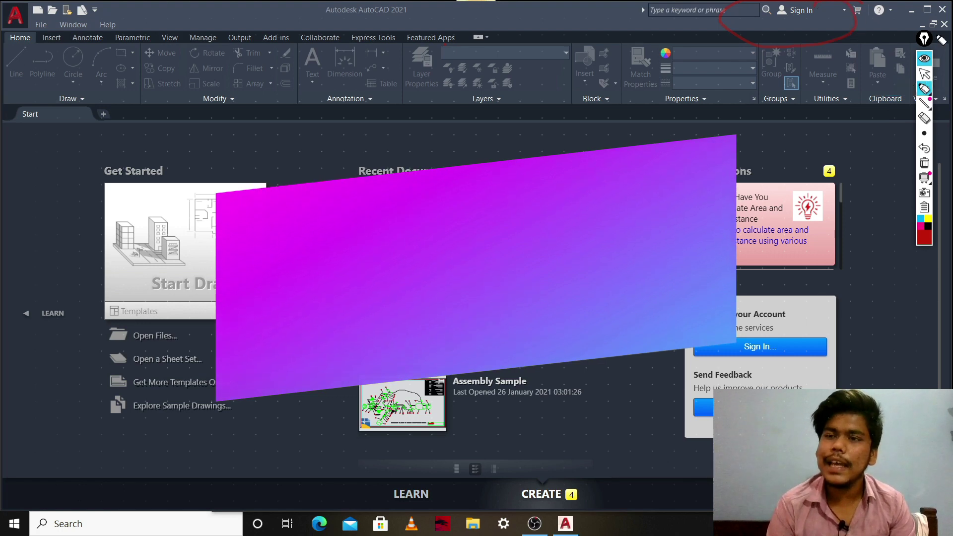
left_click(924, 117)
left_click_drag(851, 22, 885, 24)
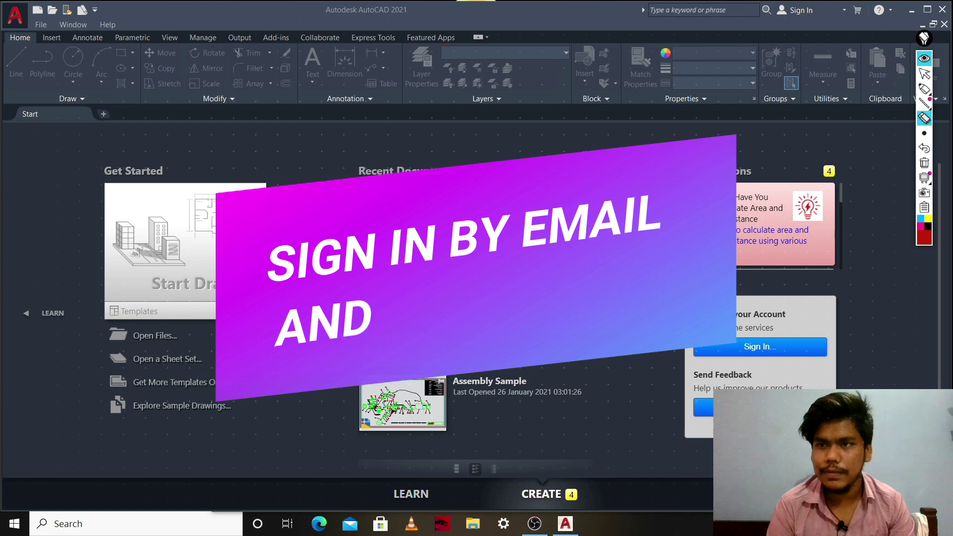
left_click(923, 74)
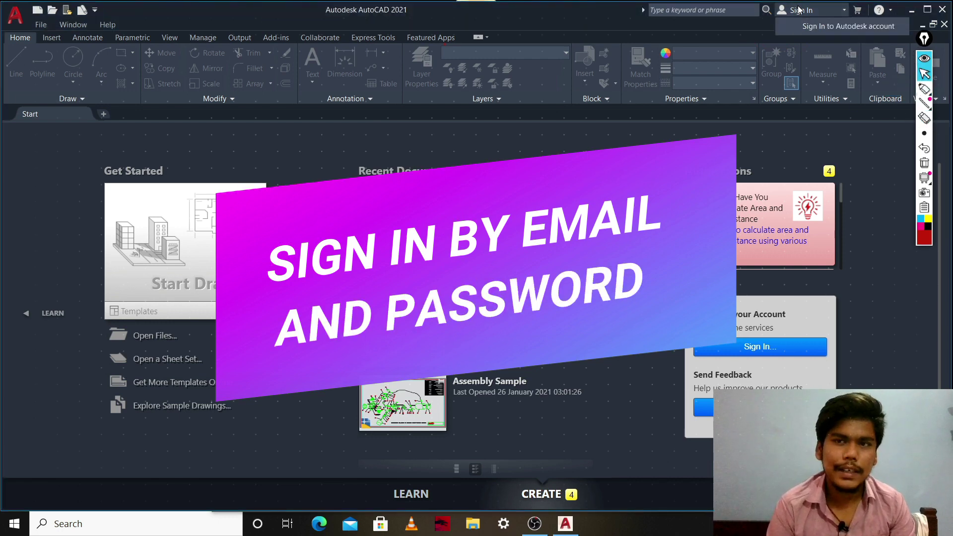
left_click(814, 26)
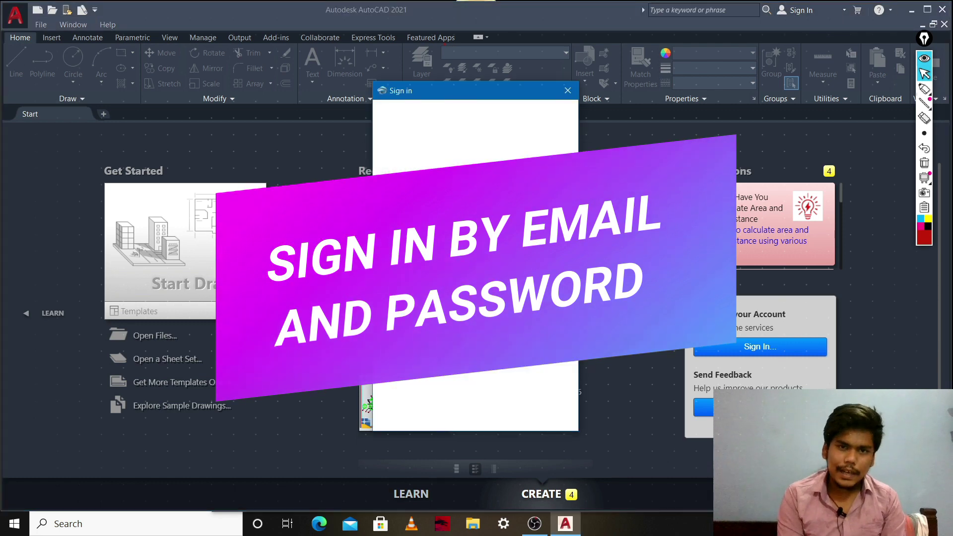
Enter the account e-mail and then the account password to sign in
left_click(435, 222)
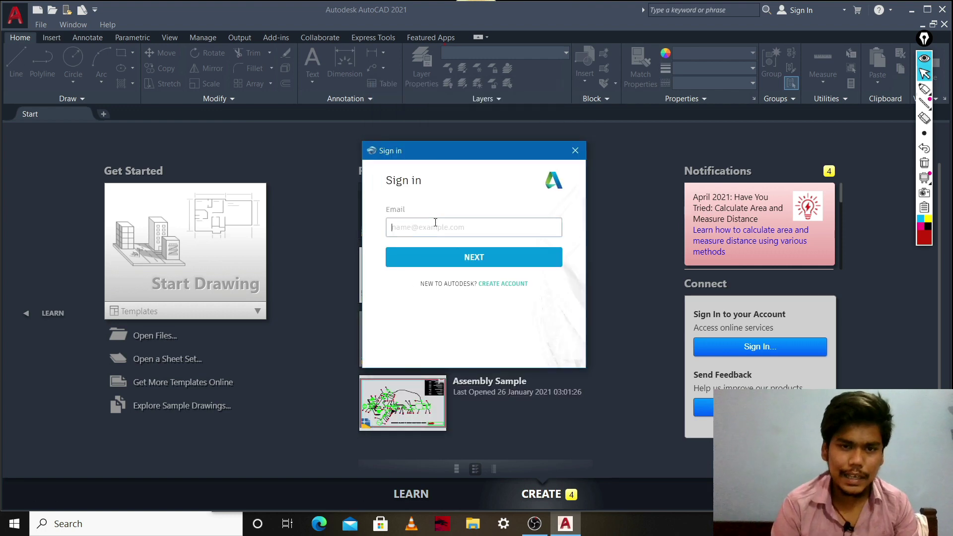
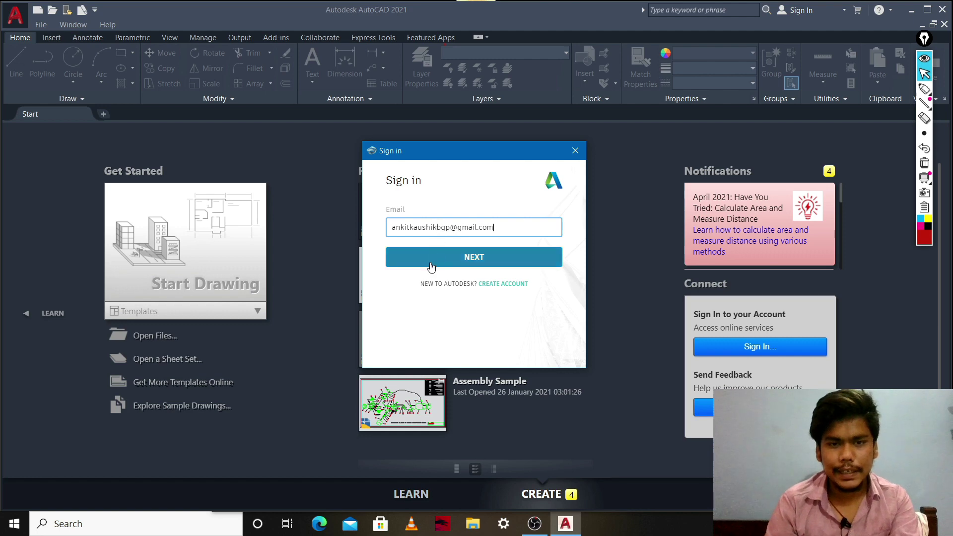
left_click(438, 257)
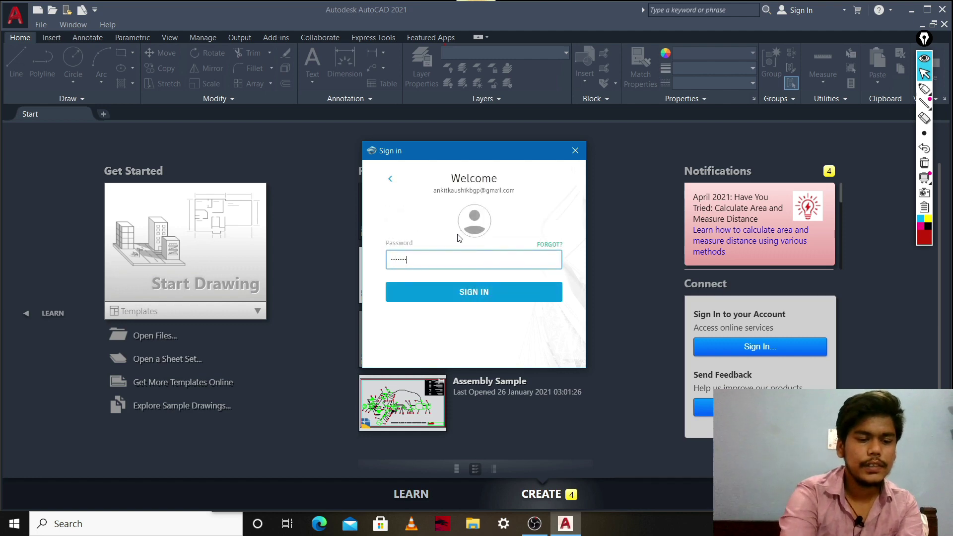
key("Return")
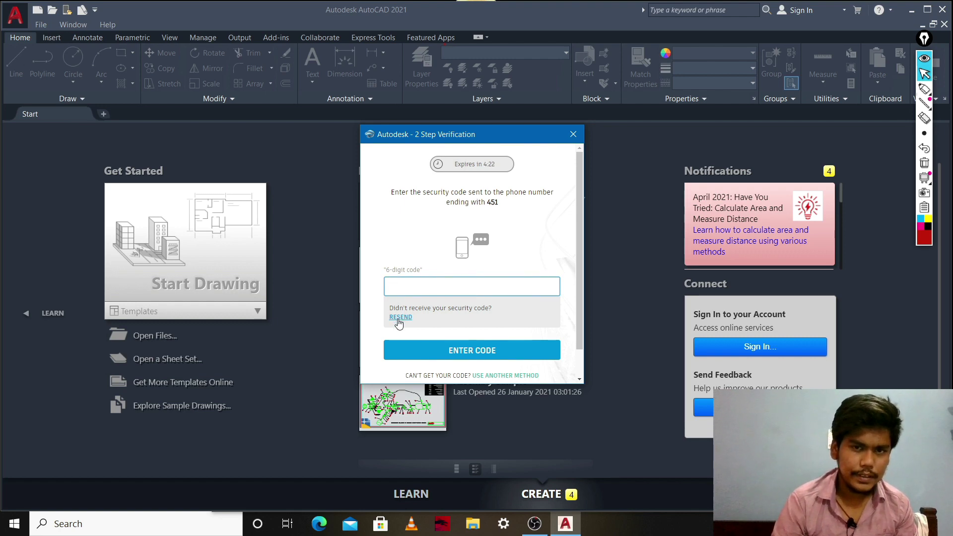
Enter the 6-digit verification code sent by text to complete Autodesk sign-in
left_click(484, 350)
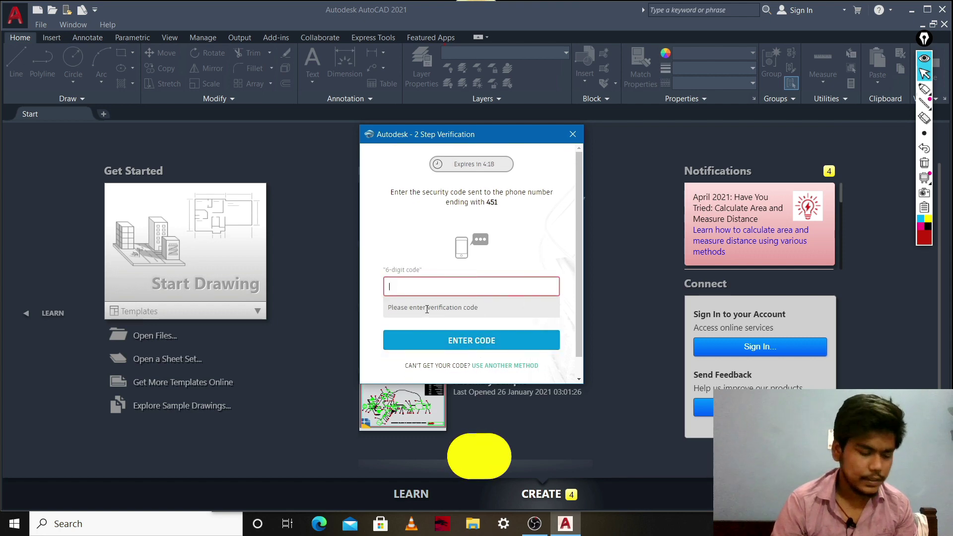
left_click(441, 342)
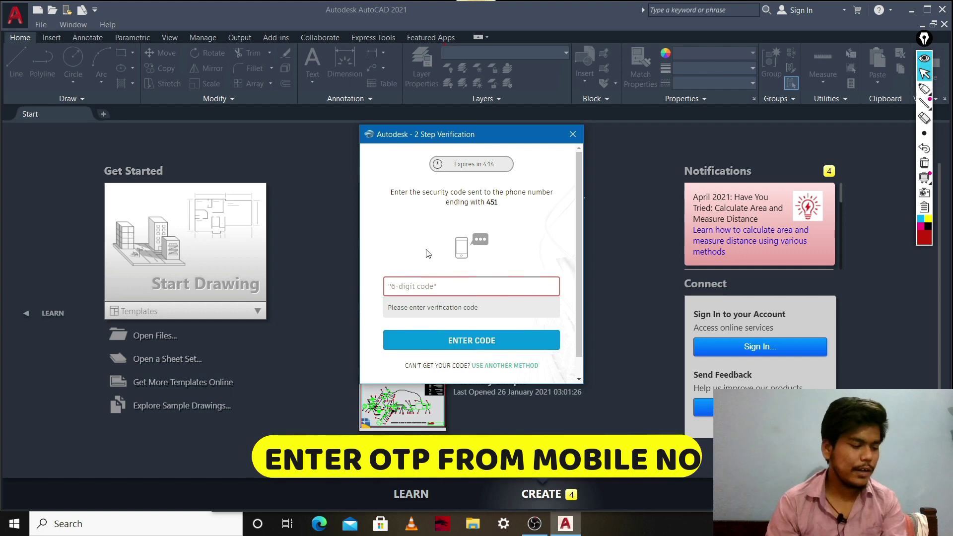
left_click(402, 285)
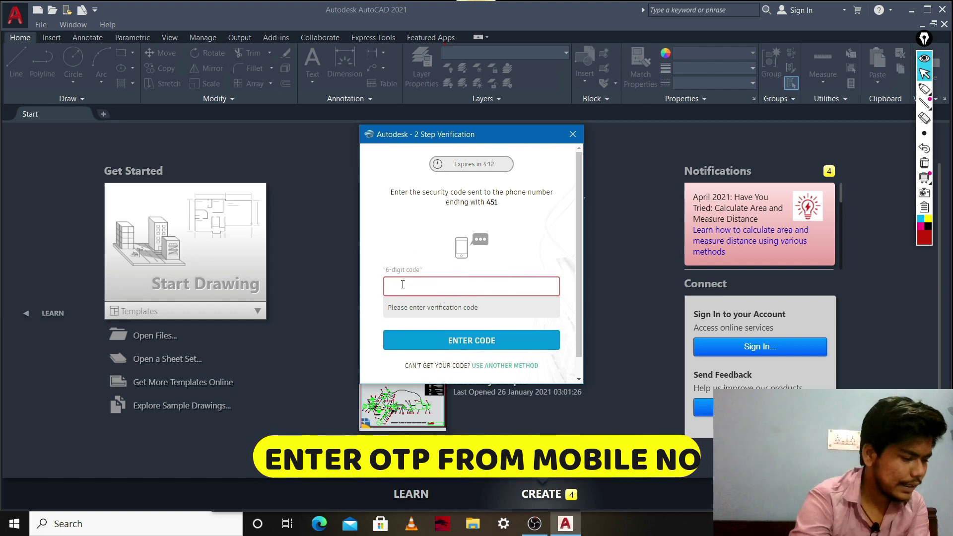
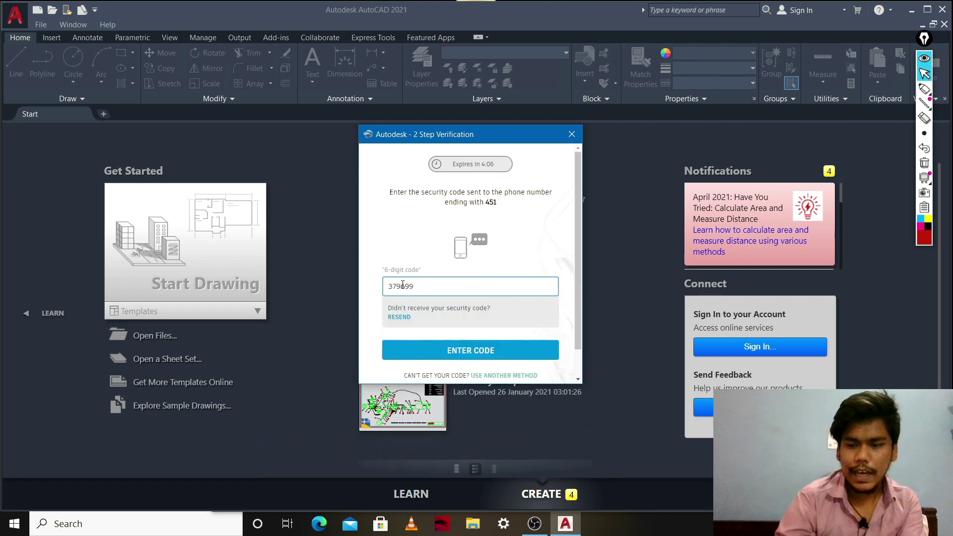
left_click(429, 348)
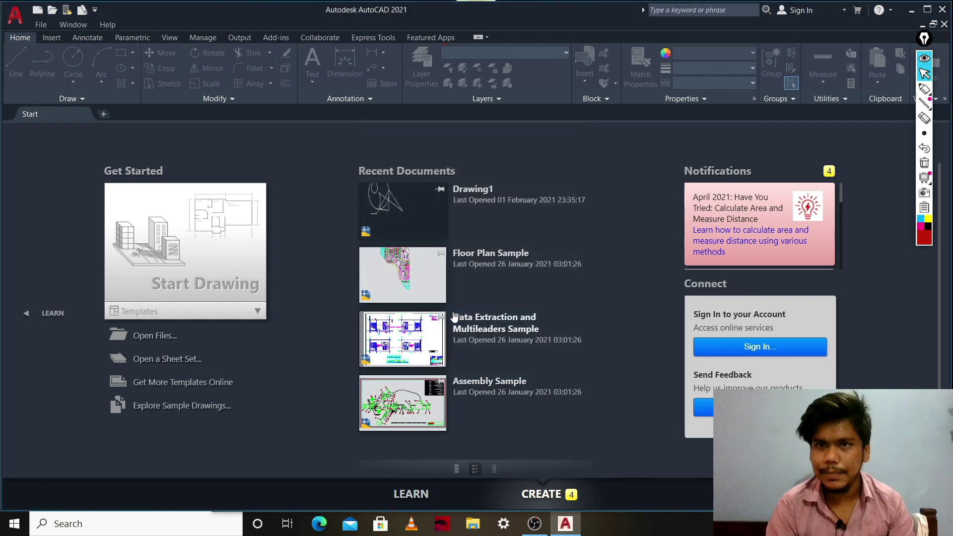
left_click(822, 15)
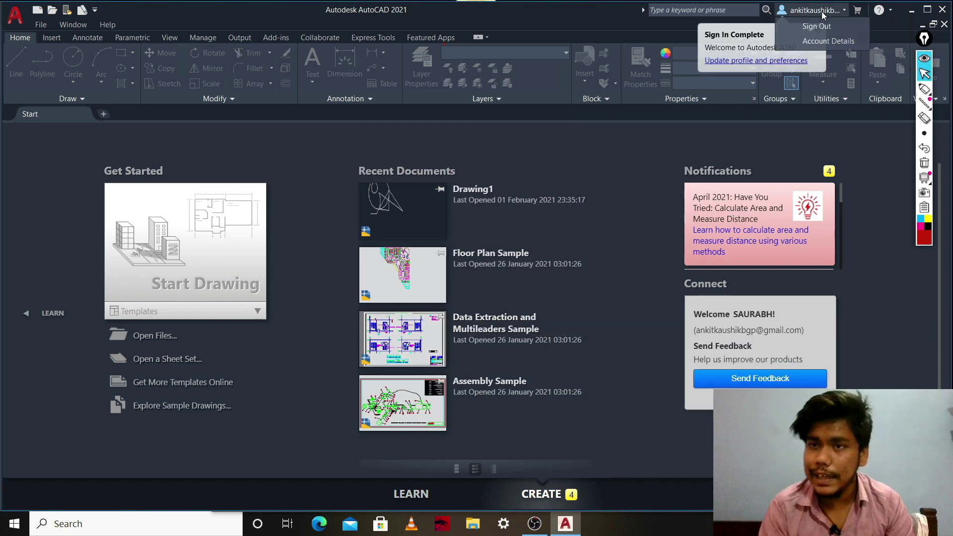
left_click(820, 43)
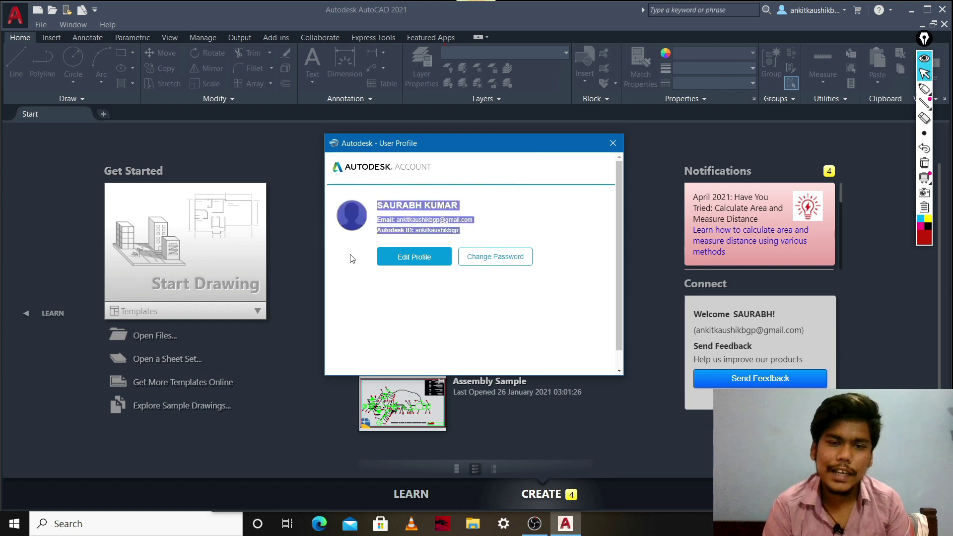
left_click(541, 189)
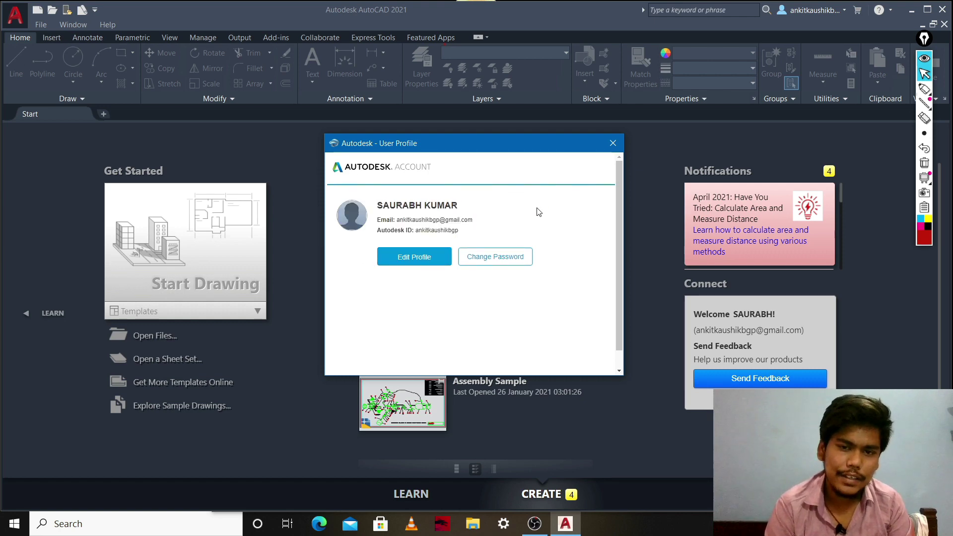
left_click(612, 143)
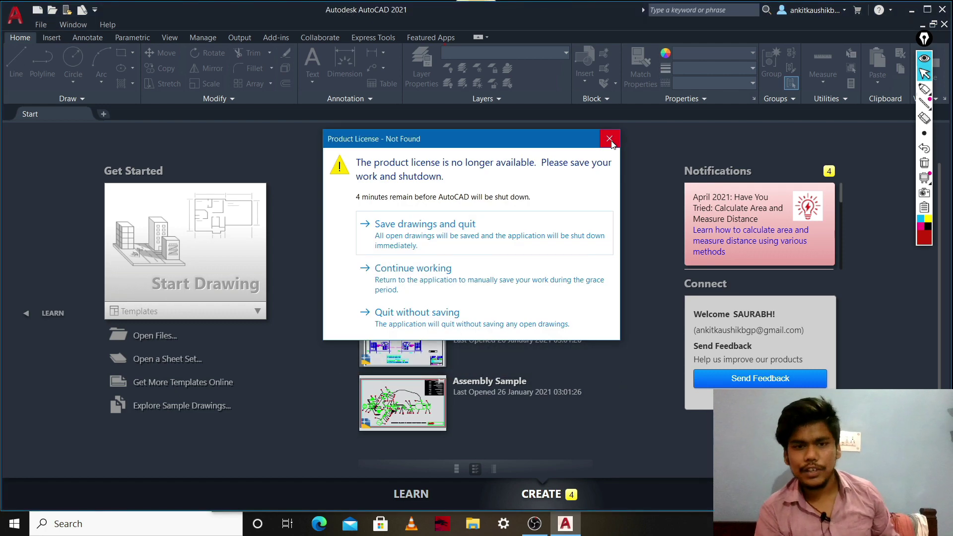
left_click(610, 140)
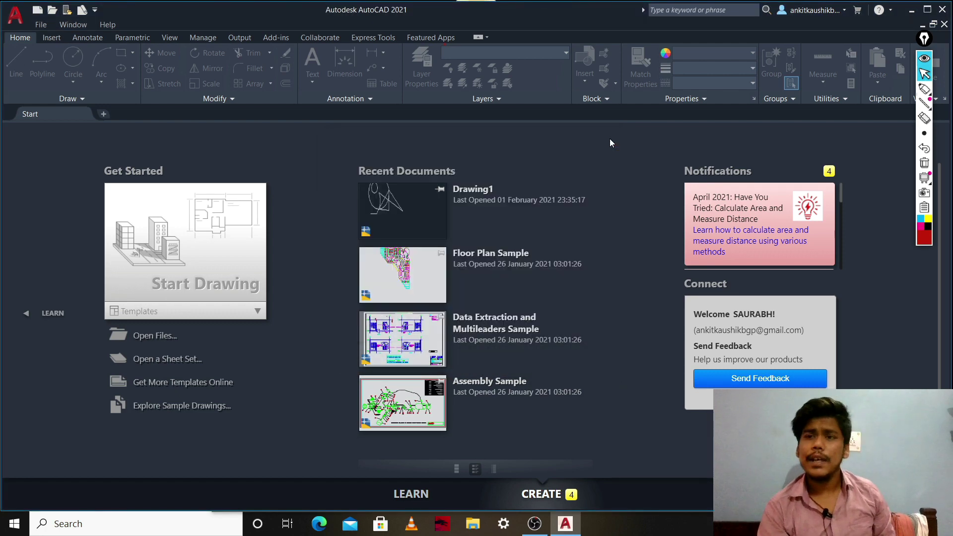
left_click(818, 11)
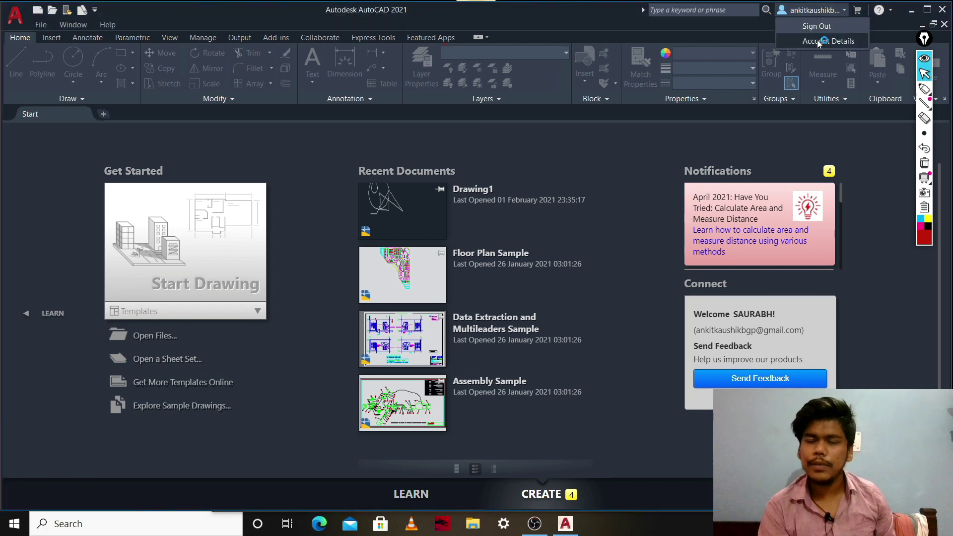
left_click(818, 41)
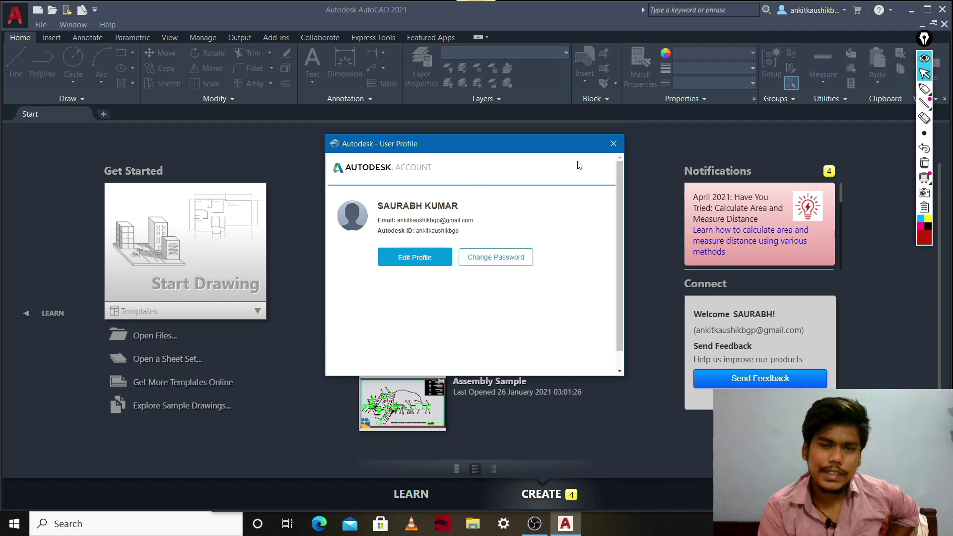
left_click(614, 144)
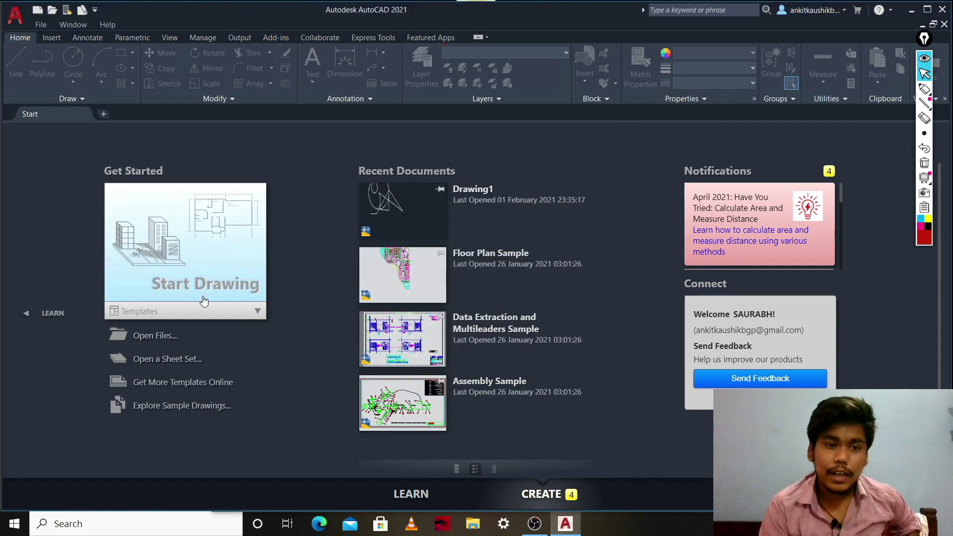
Start a new blank drawing and draw a long line from upper left down to the right
left_click(190, 274)
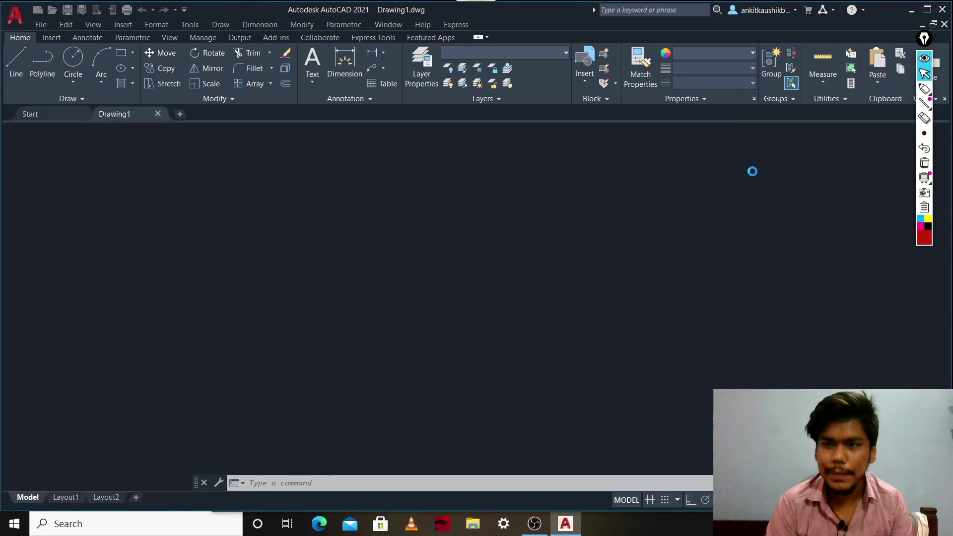
left_click(15, 65)
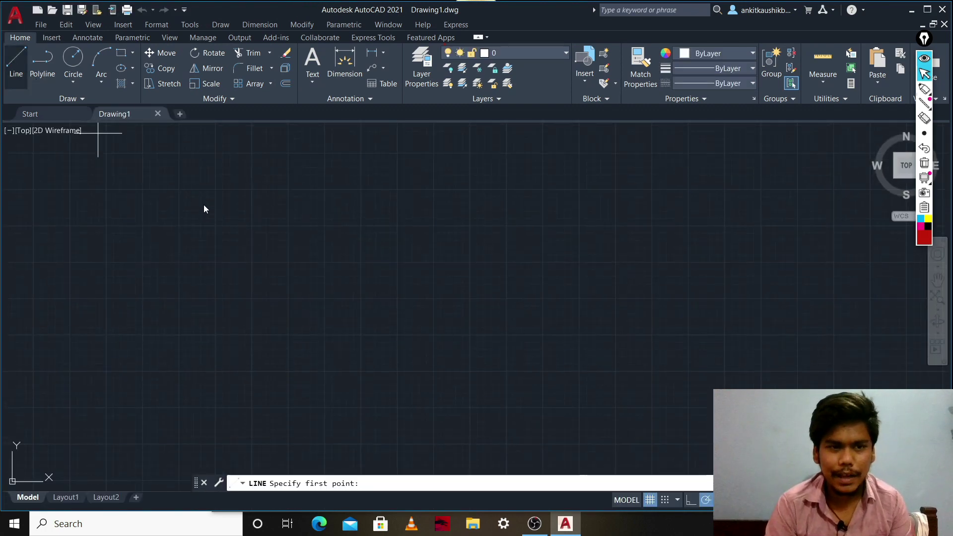
left_click(161, 164)
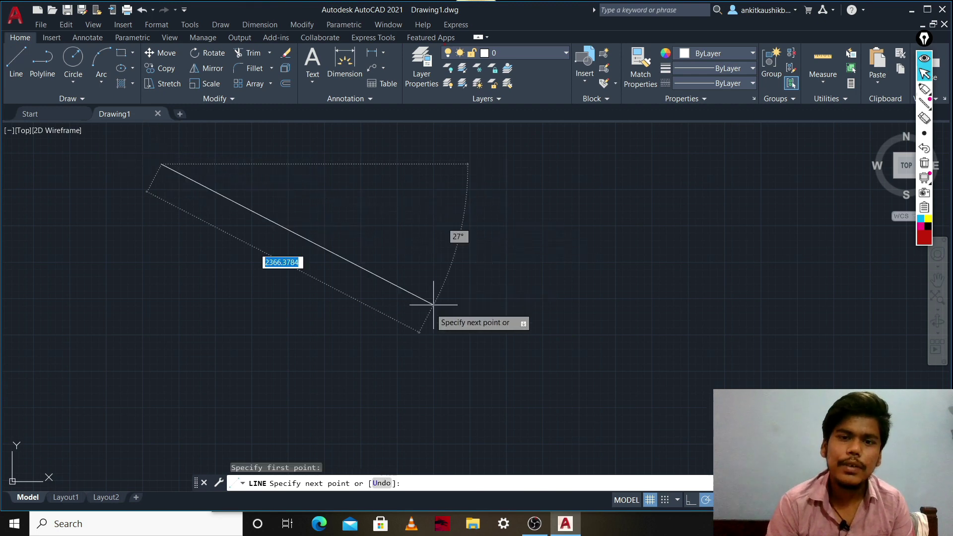
left_click(397, 338)
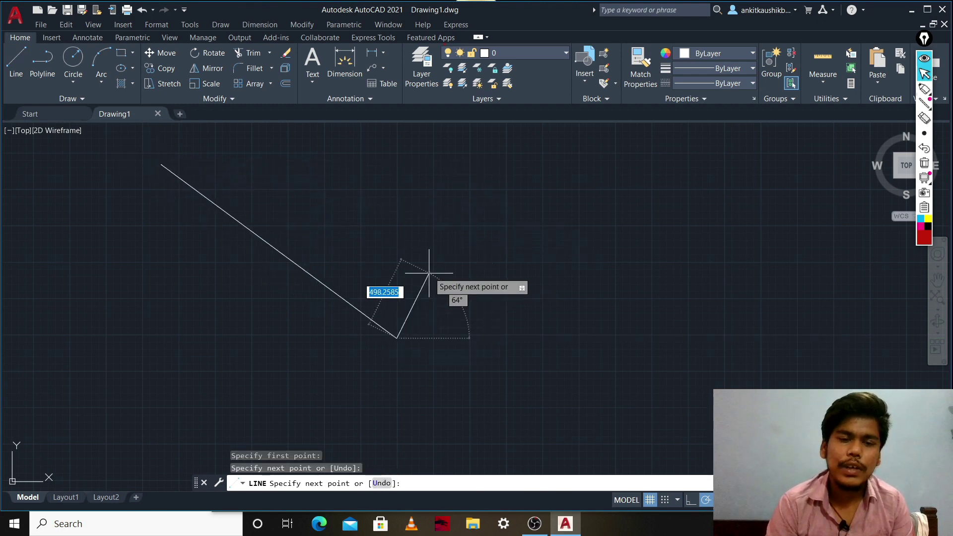
Extend the line chain with eight more connected segments across the drawing area
left_click(429, 254)
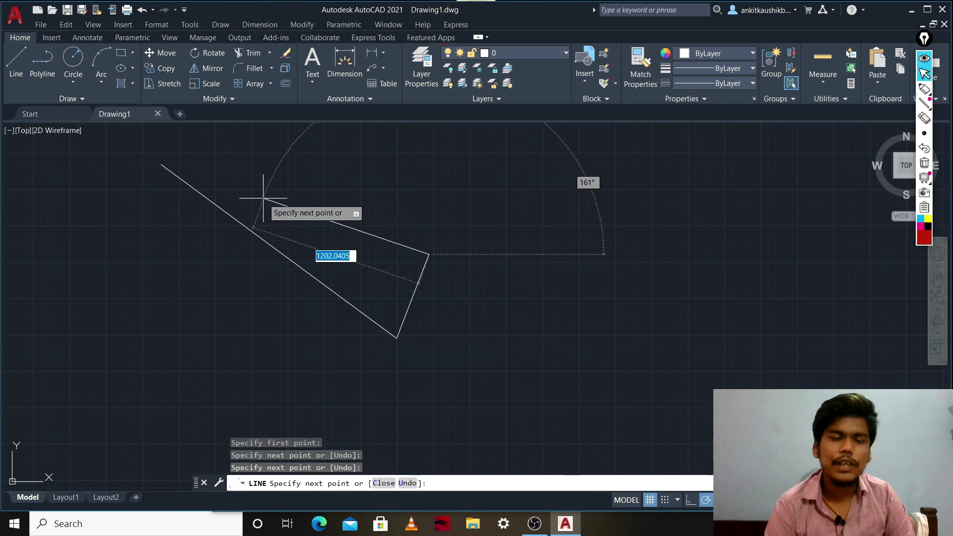
left_click(255, 233)
left_click(360, 262)
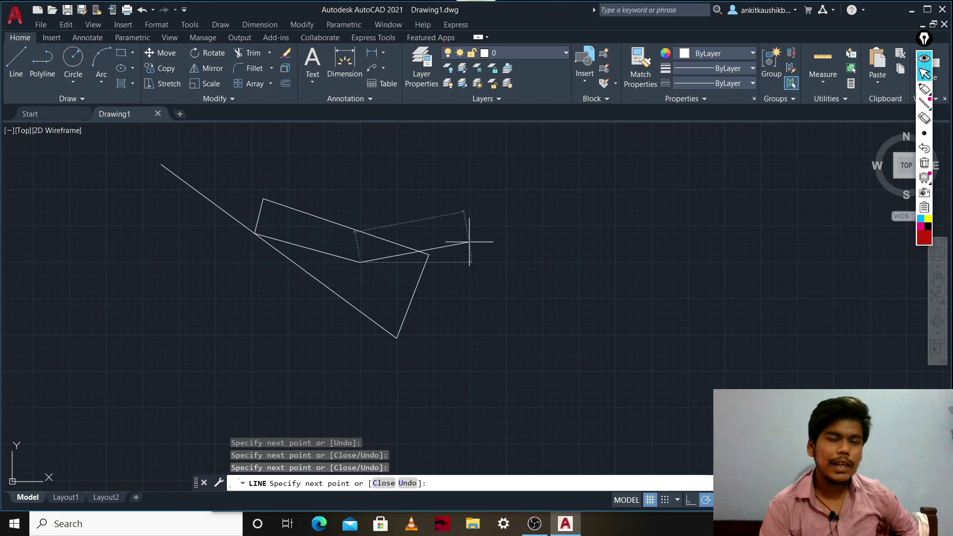
left_click(462, 246)
left_click(410, 180)
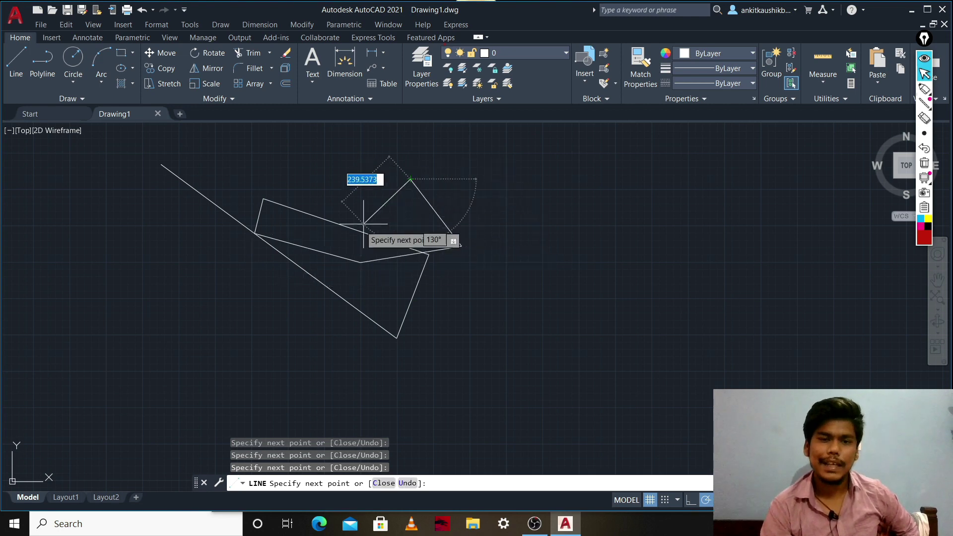
left_click(354, 229)
left_click(579, 209)
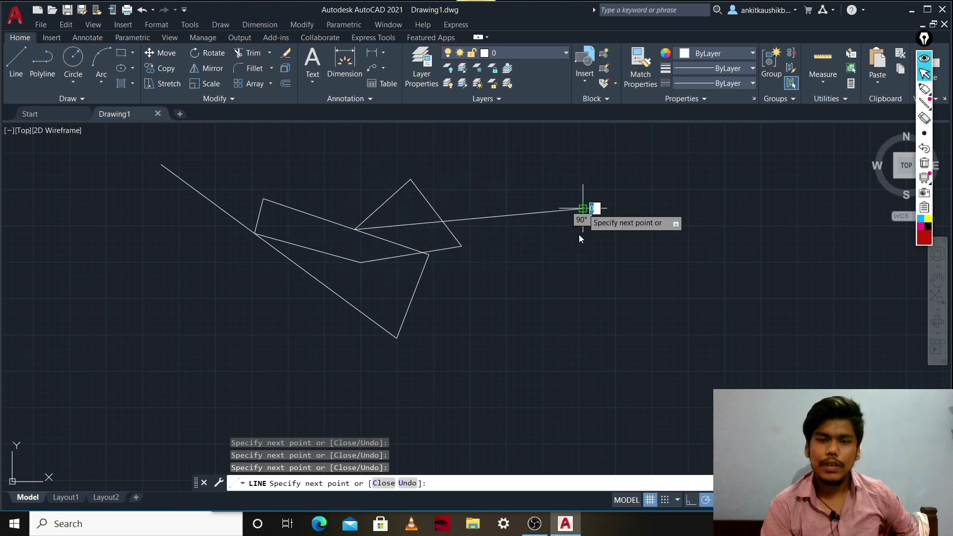
left_click(564, 277)
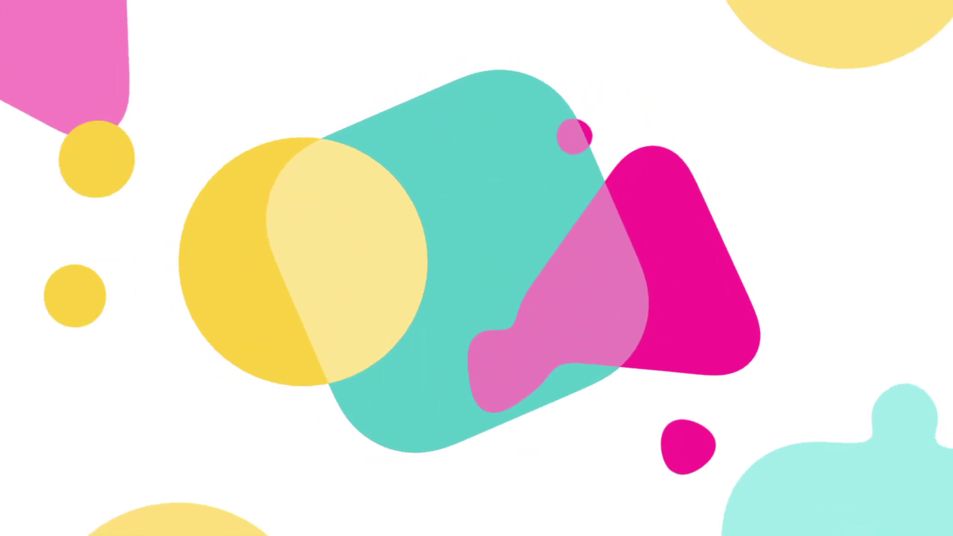